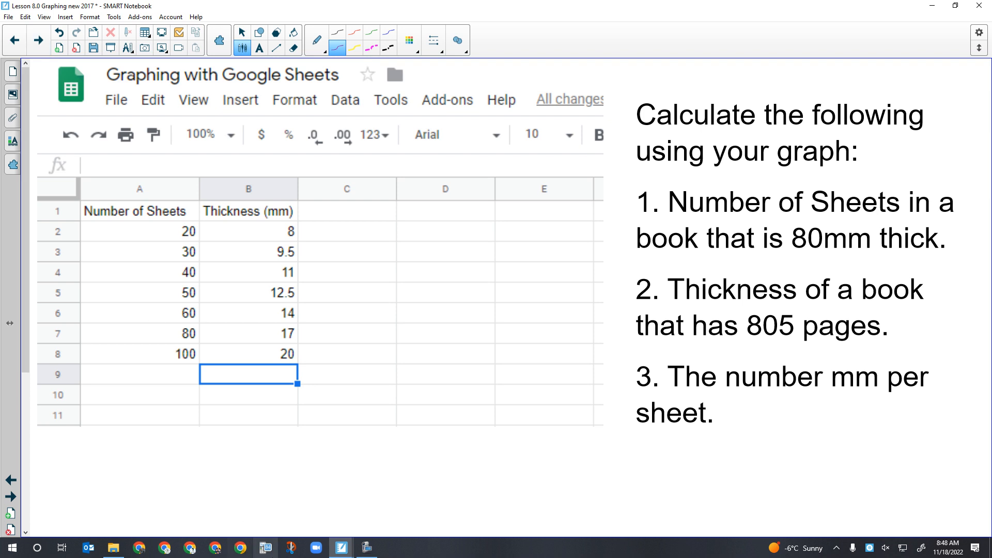
Switch to the browser and open the Graphing with Google Sheets assignment file from the Science 10 AP class in Google Classroom
{"action": "left_click", "coordinate": [215, 548]}
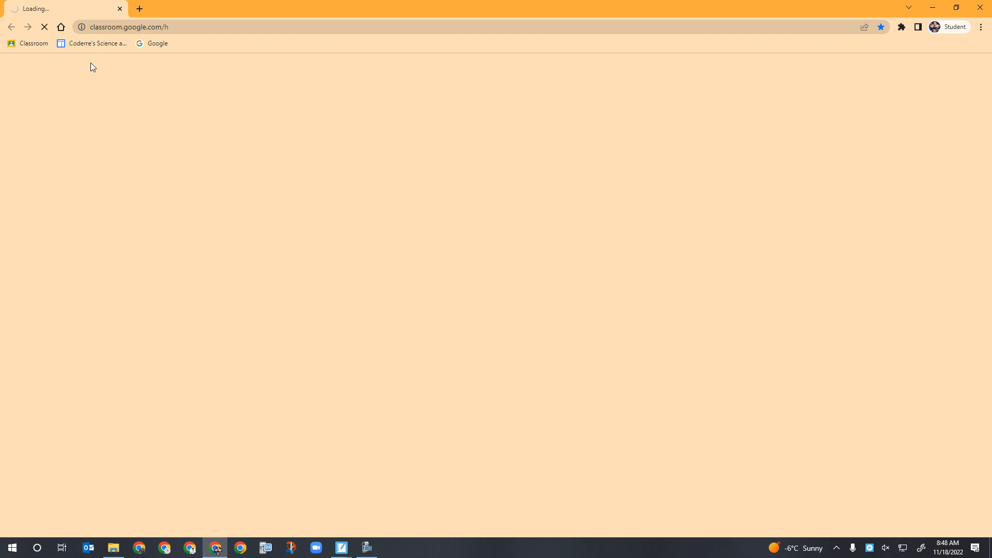
{"action": "left_click", "coordinate": [34, 44]}
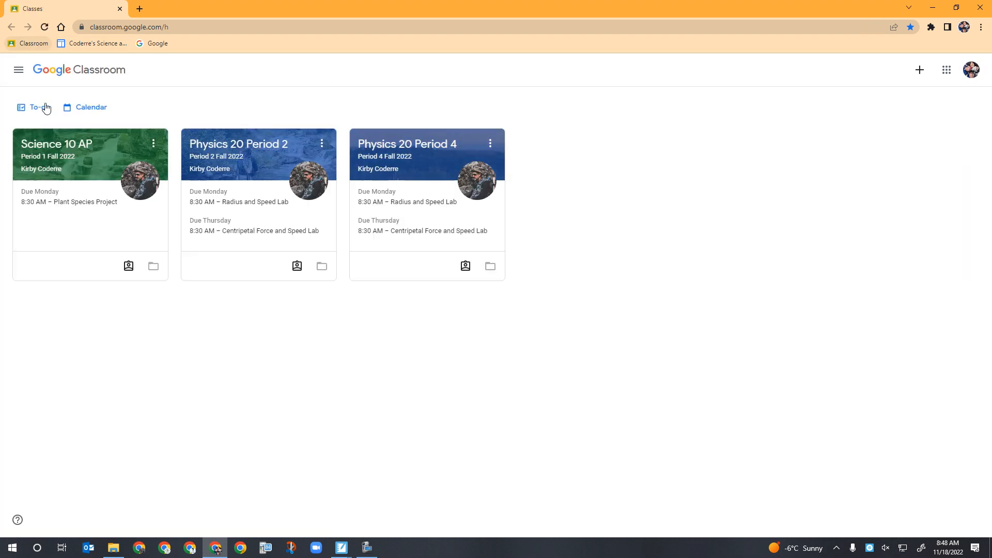
{"action": "left_click", "coordinate": [58, 150]}
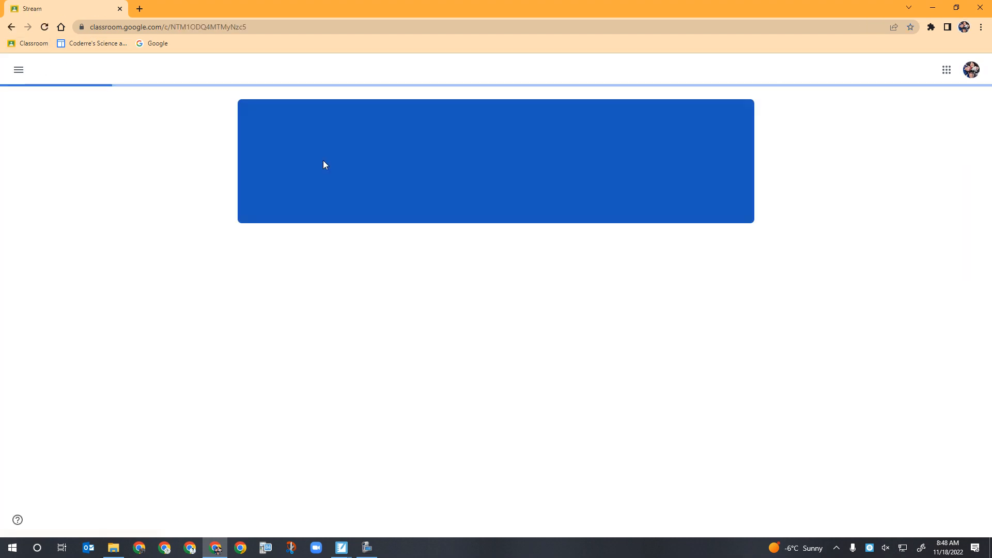
{"action": "left_click", "coordinate": [483, 307]}
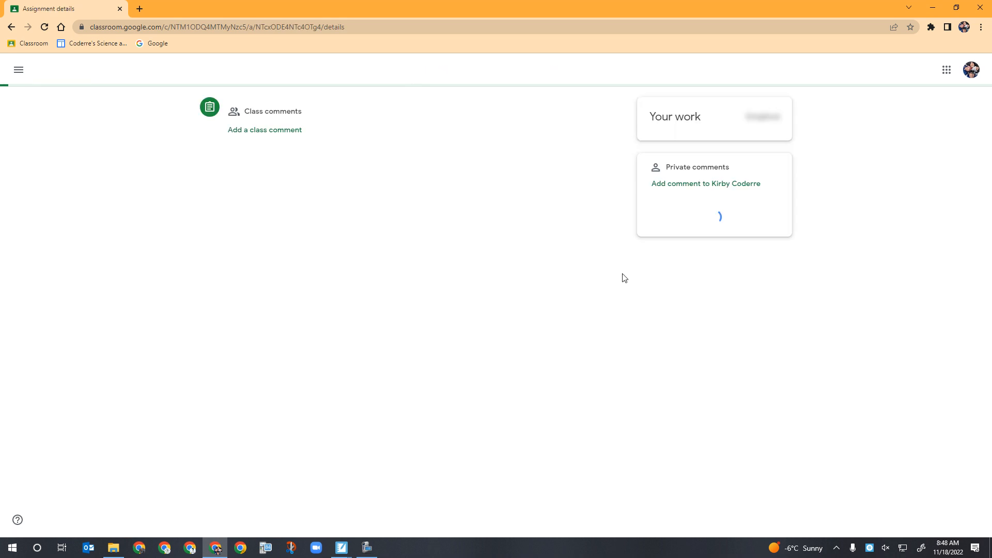
{"action": "left_click", "coordinate": [711, 142]}
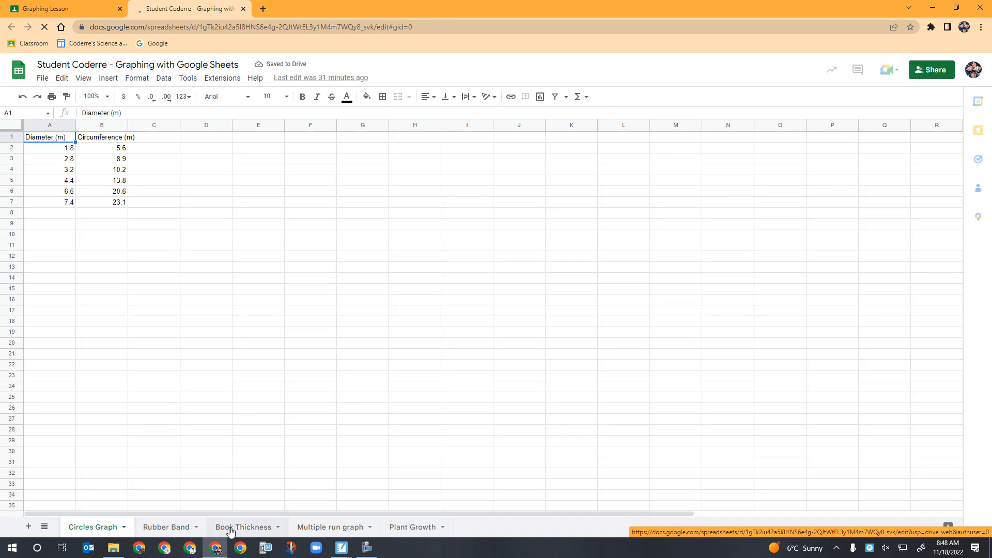
On the Book Thickness sheet, select the data in A1:B8 and insert a chart
{"action": "left_click", "coordinate": [233, 528]}
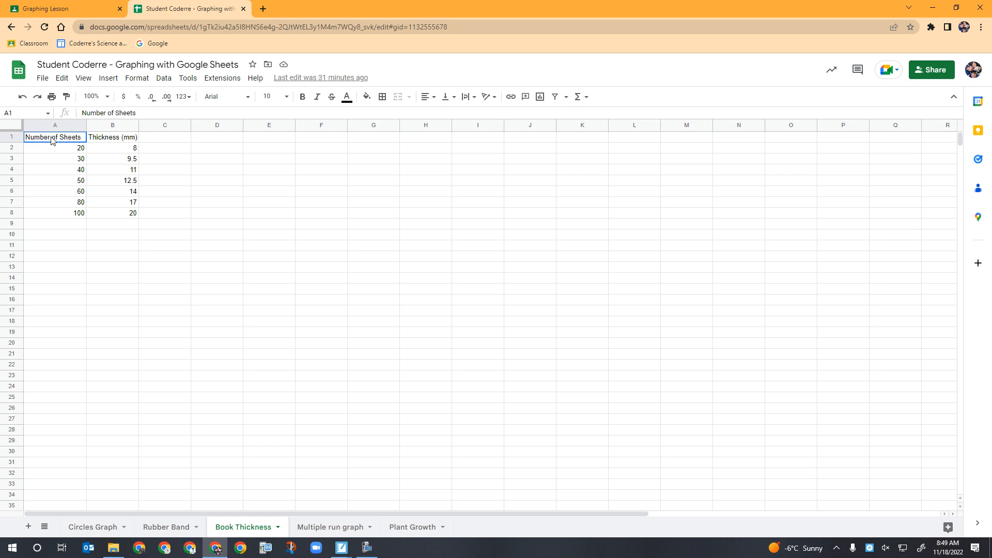
{"action": "left_click_drag", "start_coordinate": [66, 143], "coordinate": [110, 212]}
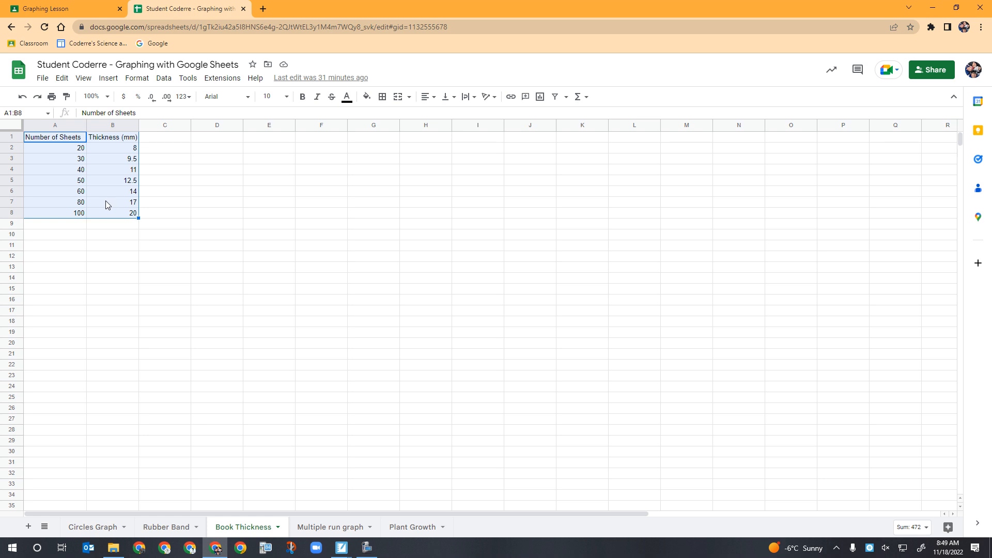
{"action": "left_click", "coordinate": [111, 79]}
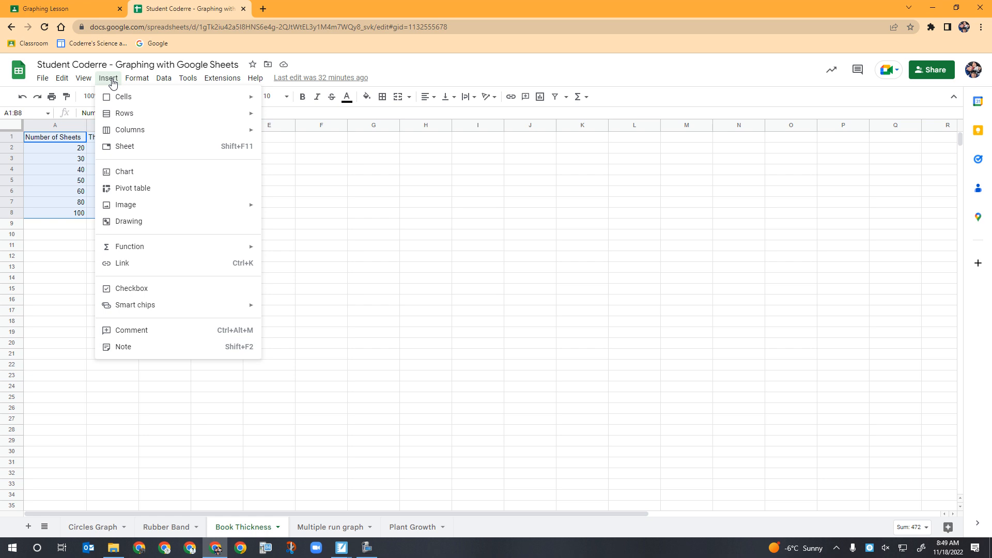
{"action": "left_click", "coordinate": [134, 178]}
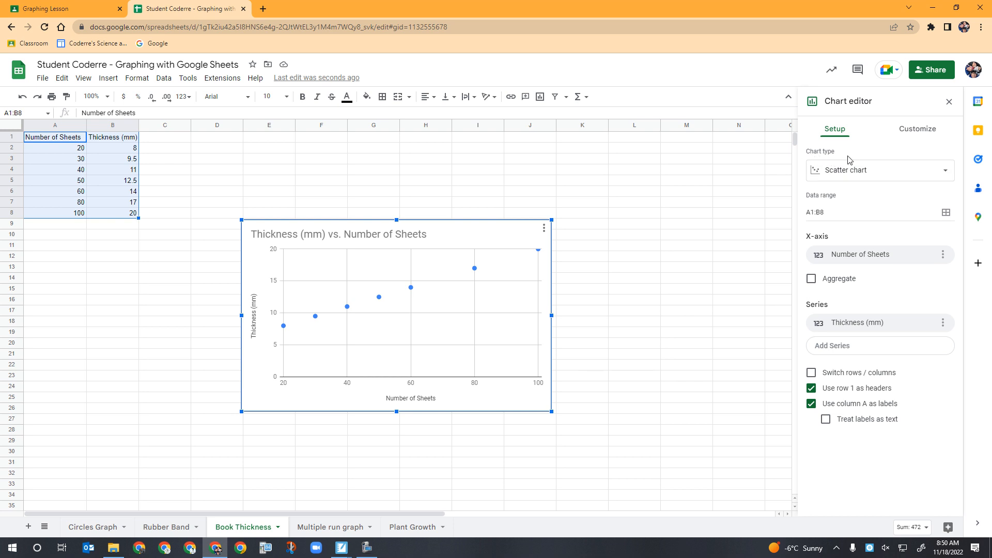
Browse the available chart types in the chart type list
{"action": "left_click", "coordinate": [856, 173]}
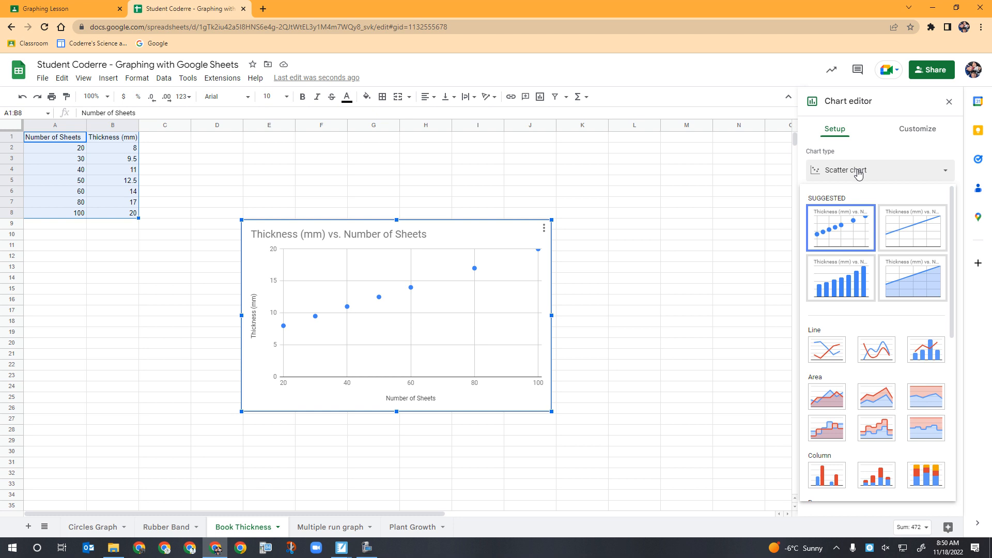
{"action": "scroll", "coordinate": [863, 307], "scroll_direction": "down", "scroll_amount": 2}
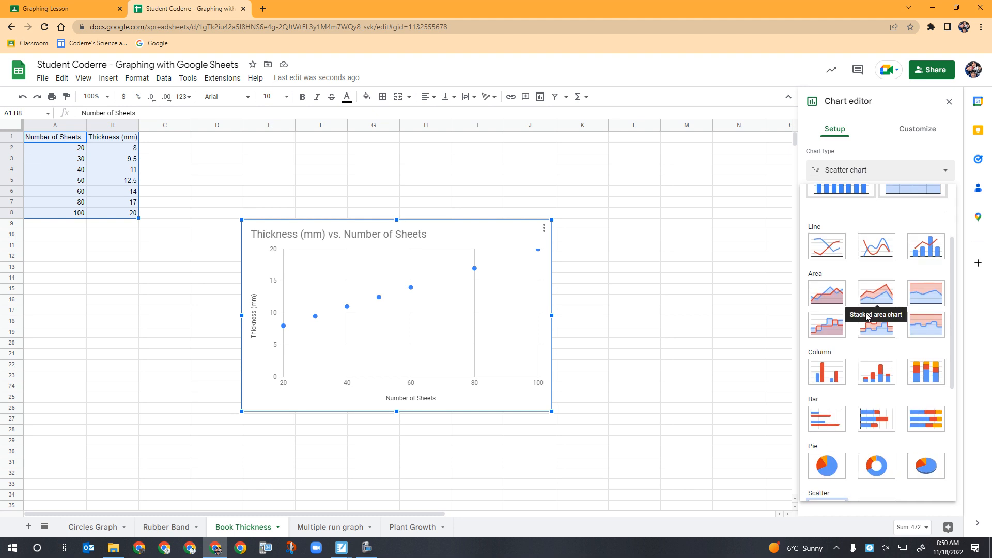
{"action": "scroll", "coordinate": [847, 305], "scroll_direction": "down", "scroll_amount": 4}
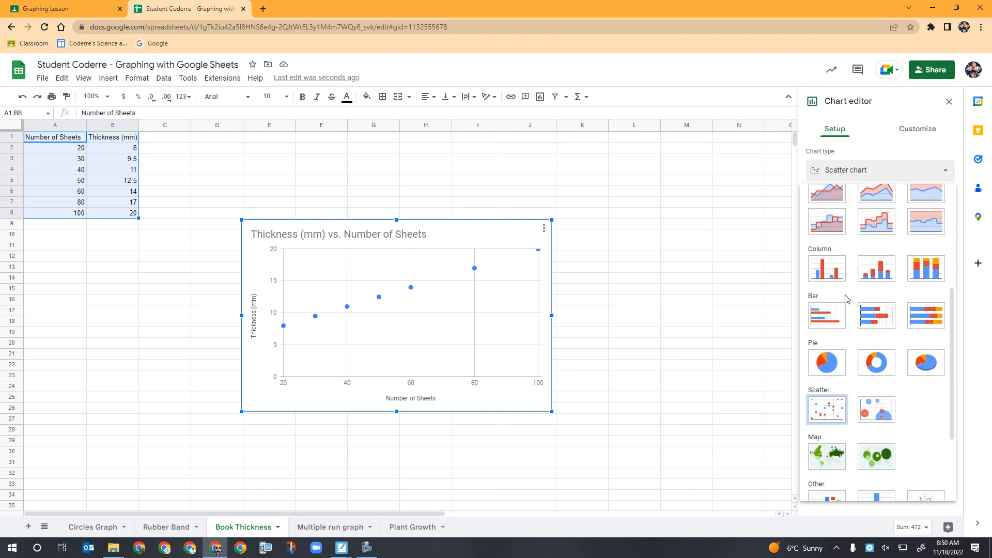
{"action": "left_click", "coordinate": [821, 296]}
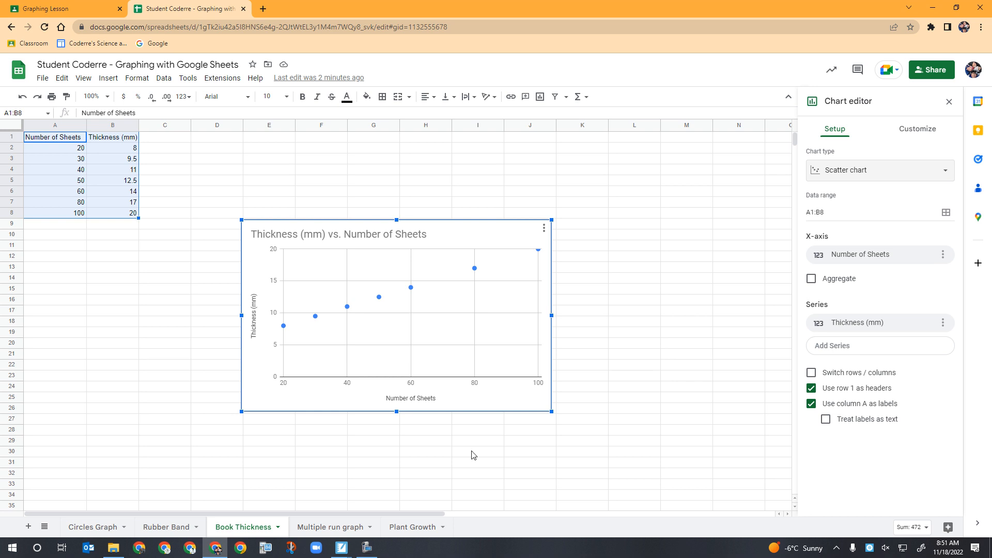
Examine the Chart style and Chart & axis titles customization sections of the chart editor
{"action": "left_click", "coordinate": [924, 135]}
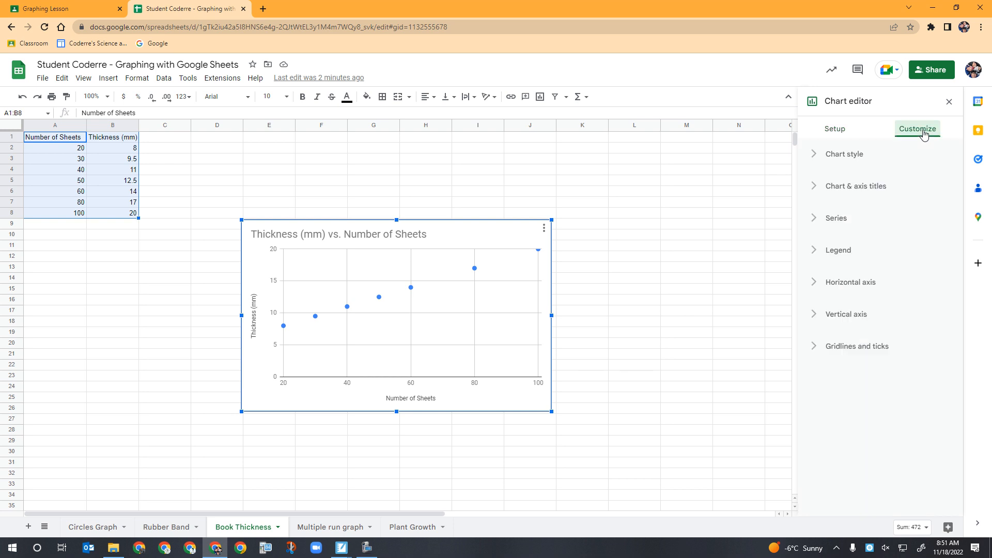
{"action": "left_click", "coordinate": [827, 157]}
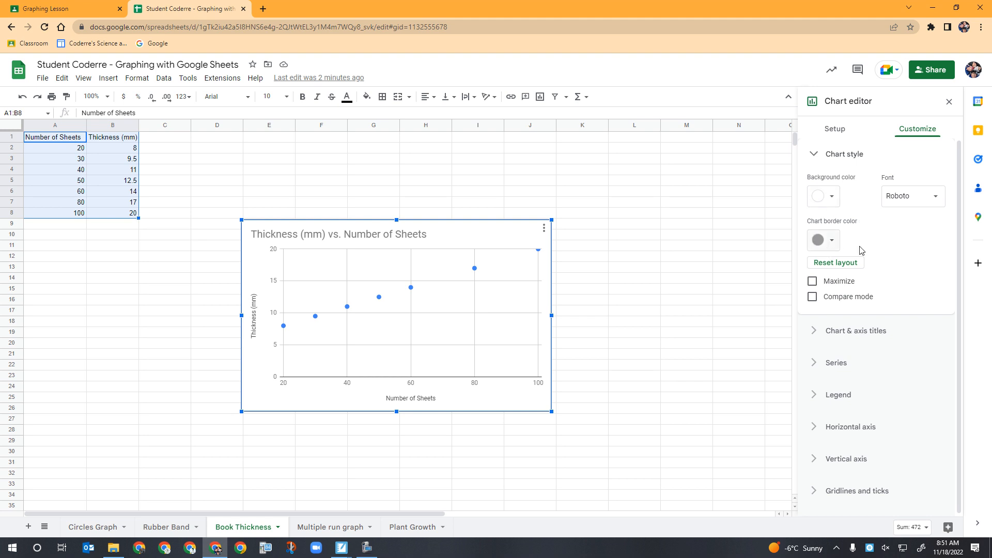
{"action": "left_click", "coordinate": [820, 156]}
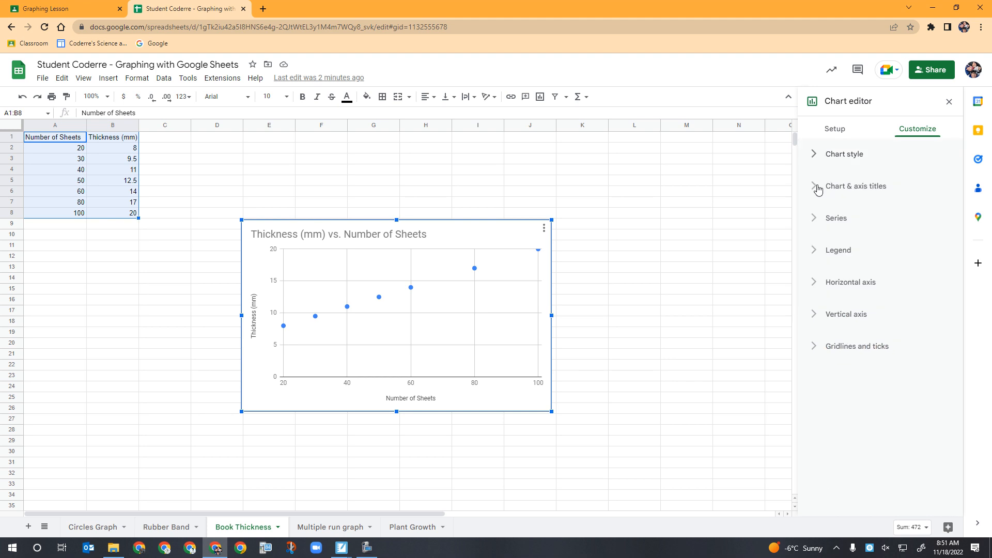
{"action": "left_click", "coordinate": [817, 190]}
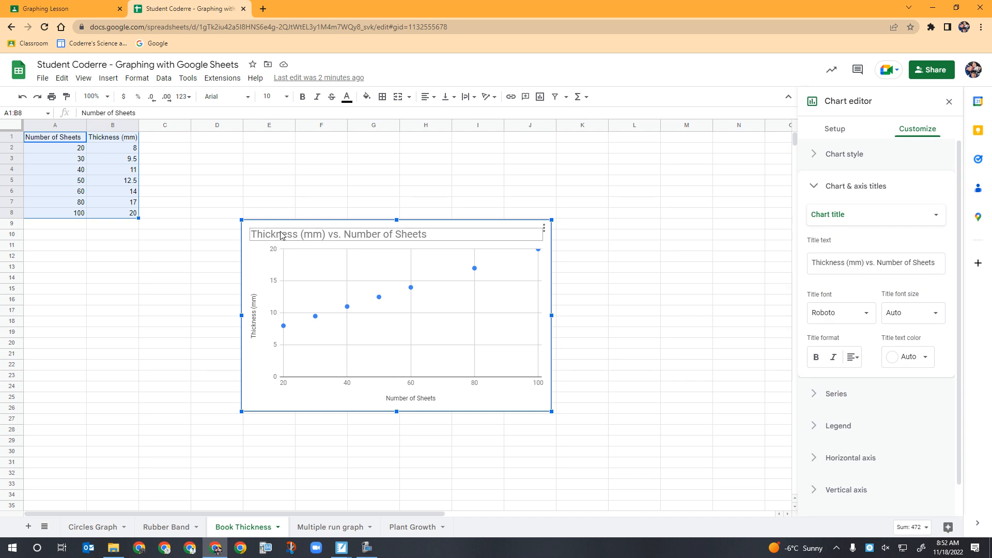
{"action": "left_click", "coordinate": [850, 222]}
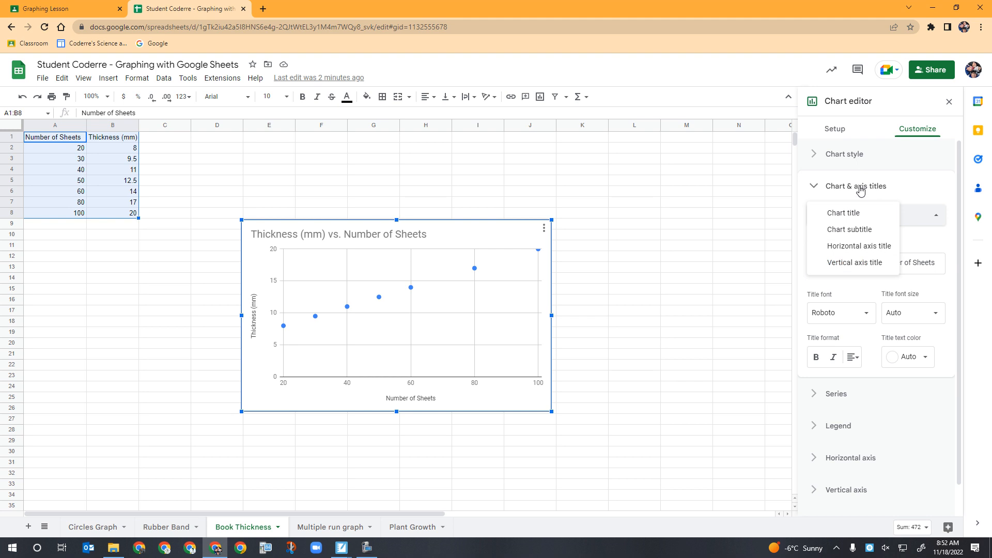
{"action": "left_click", "coordinate": [815, 186]}
{"action": "left_click", "coordinate": [815, 186]}
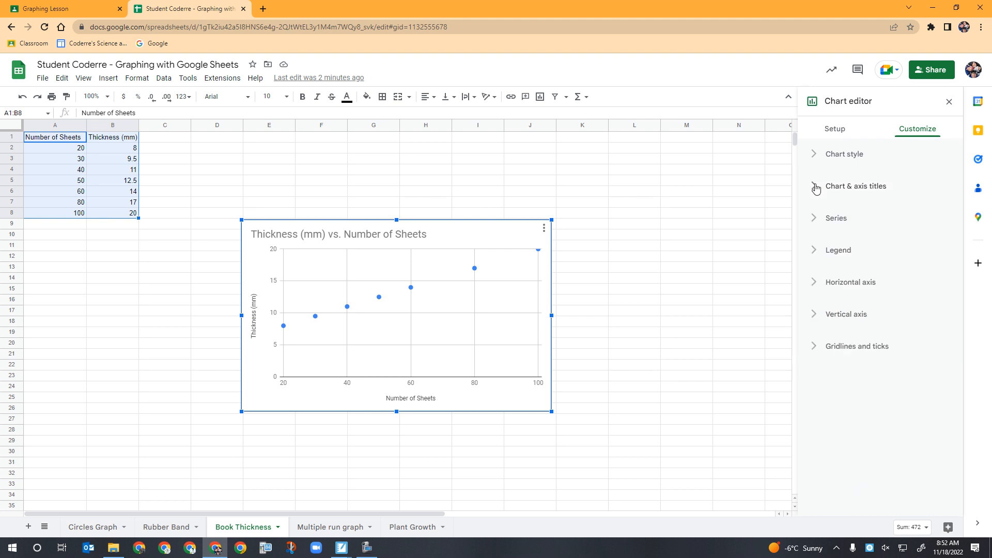
Set the Thickness (mm) series colour to magenta
{"action": "left_click", "coordinate": [818, 221]}
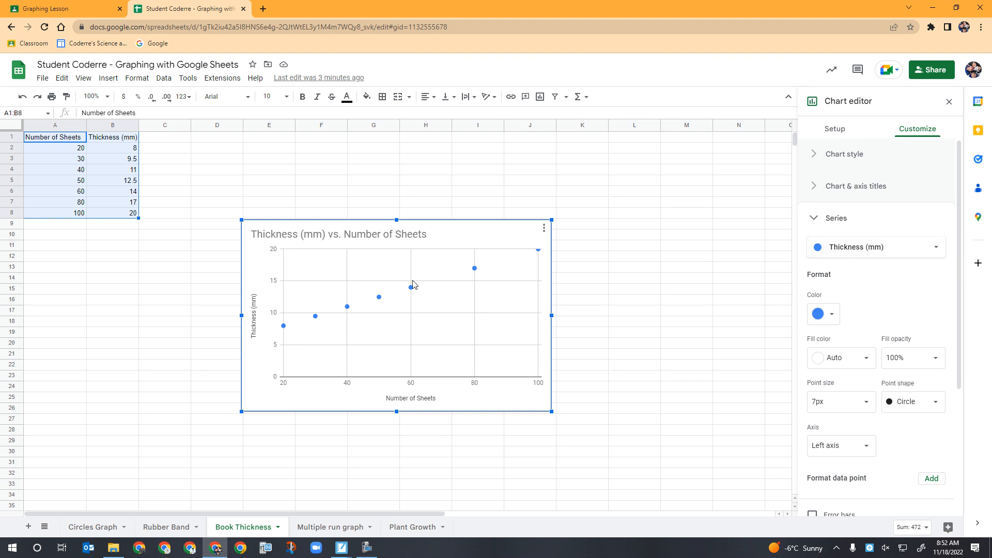
{"action": "left_click", "coordinate": [833, 316]}
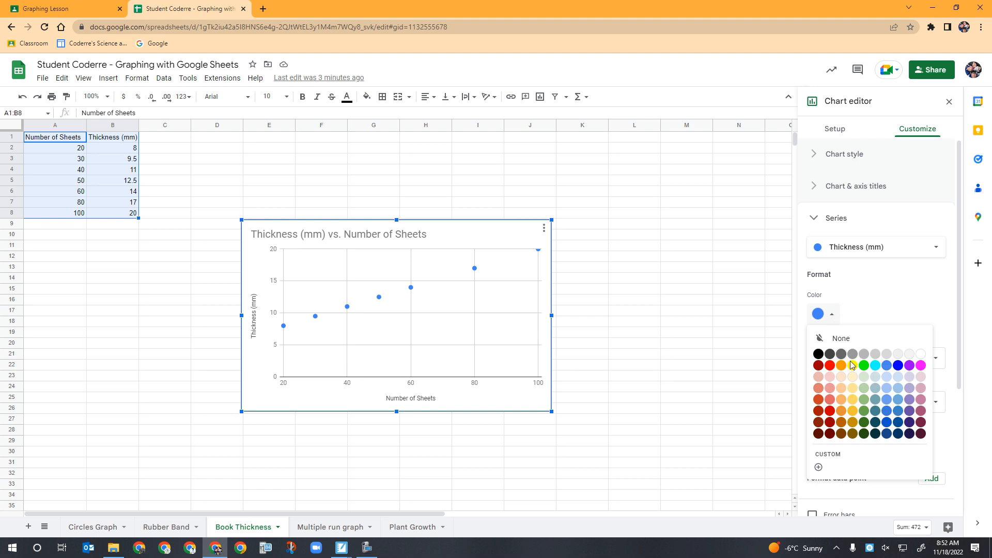
{"action": "left_click", "coordinate": [921, 366]}
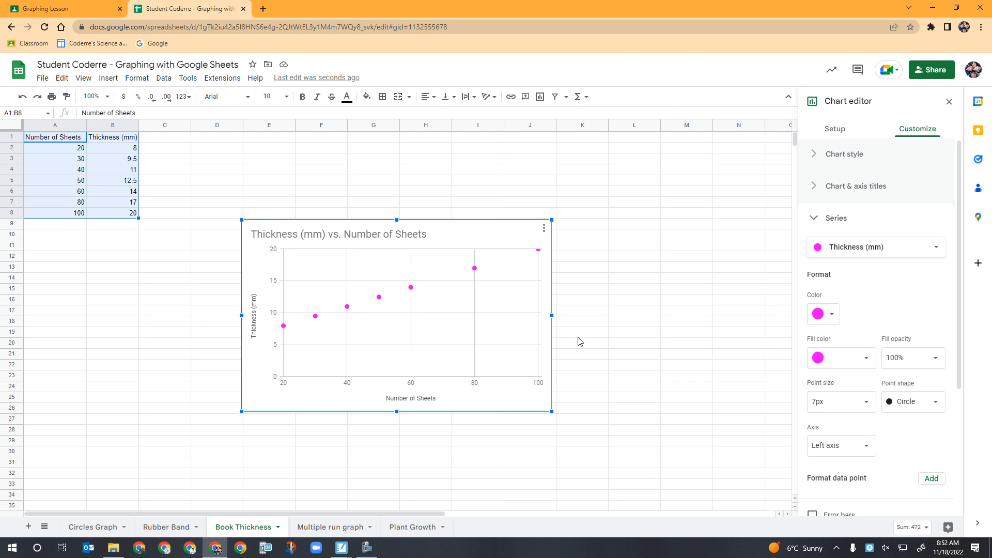
Set the series point size to 2px and the point shape to Circle
{"action": "left_click", "coordinate": [866, 402]}
{"action": "left_click", "coordinate": [834, 446]}
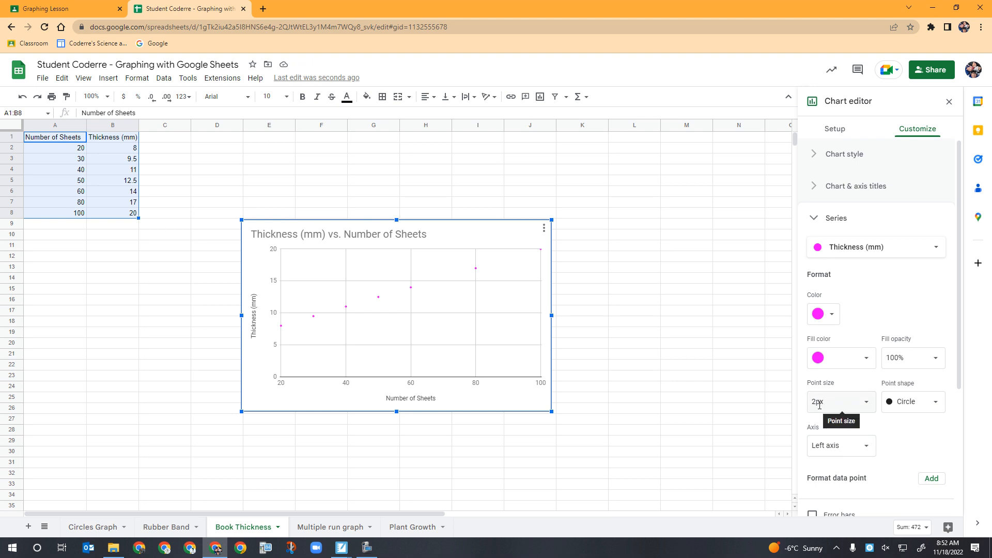
{"action": "left_click", "coordinate": [930, 406]}
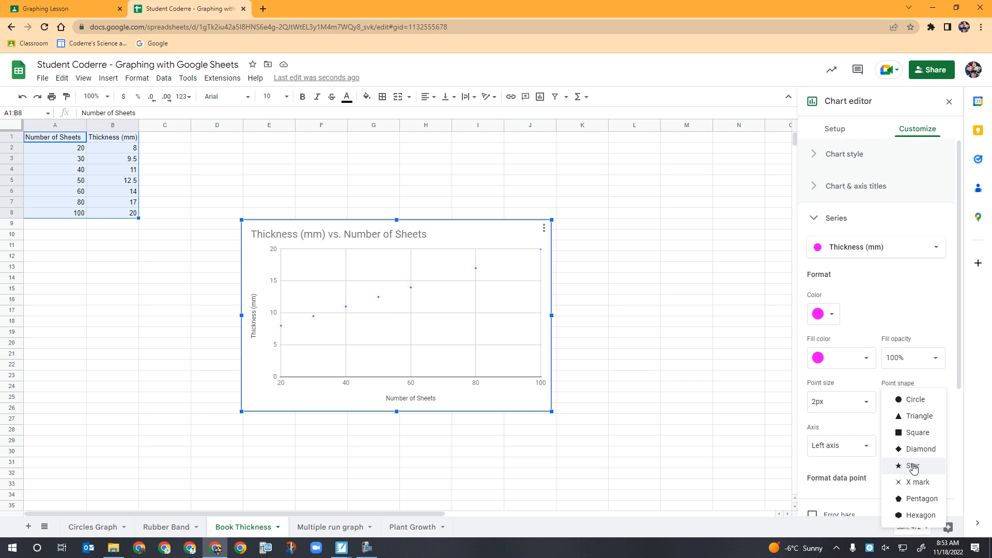
{"action": "left_click", "coordinate": [913, 400]}
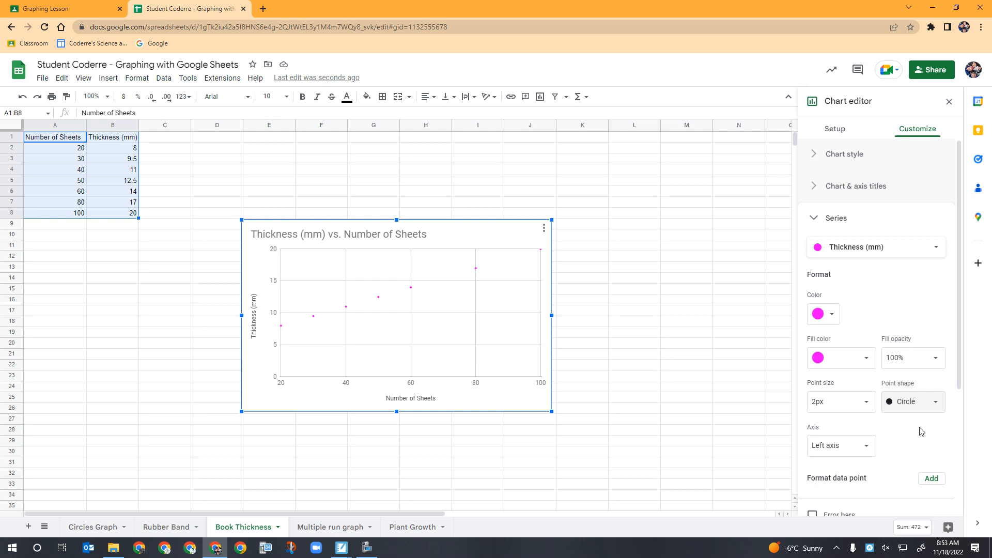
Add a trendline to the Thickness (mm) series
{"action": "scroll", "coordinate": [918, 425], "scroll_direction": "down", "scroll_amount": 1}
{"action": "scroll", "coordinate": [897, 421], "scroll_direction": "down", "scroll_amount": 1}
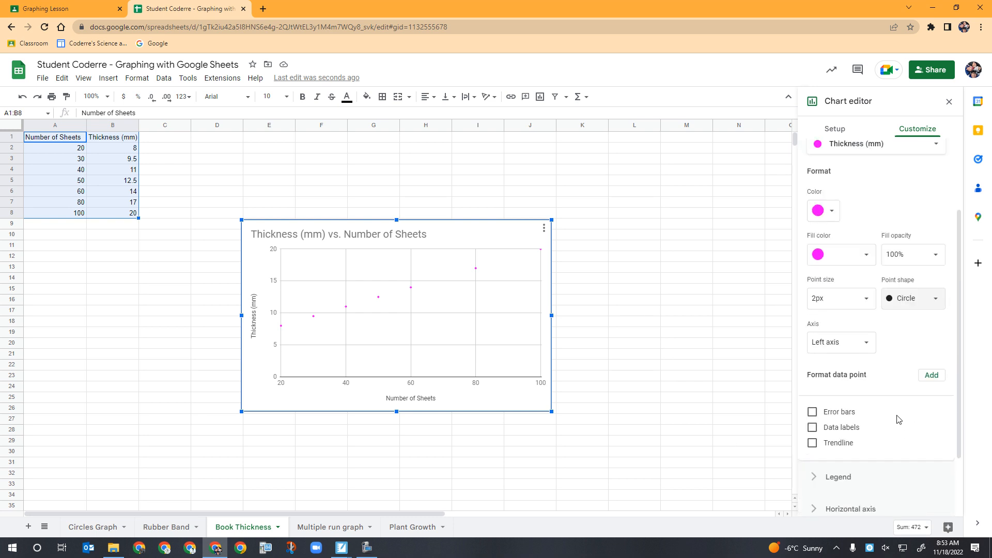
{"action": "left_click", "coordinate": [812, 444]}
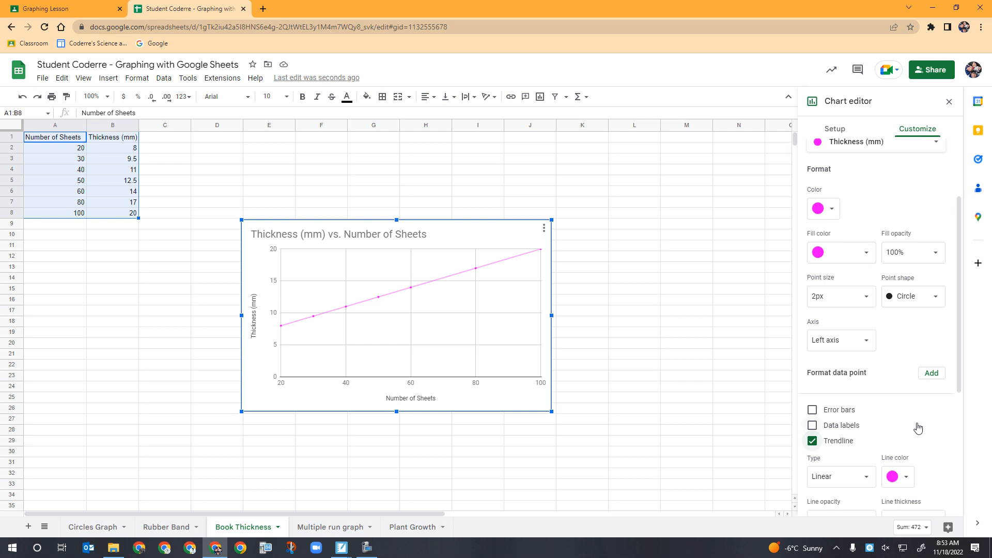
Examine the trendline type options, then close the chart editor
{"action": "scroll", "coordinate": [918, 428], "scroll_direction": "down", "scroll_amount": 1}
{"action": "scroll", "coordinate": [918, 428], "scroll_direction": "down", "scroll_amount": 1}
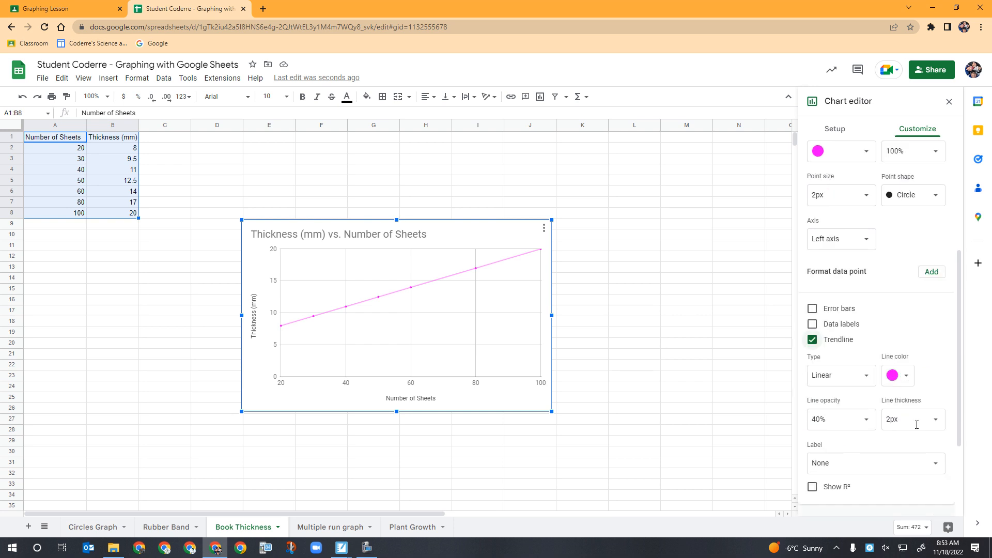
{"action": "scroll", "coordinate": [855, 427], "scroll_direction": "down", "scroll_amount": 1}
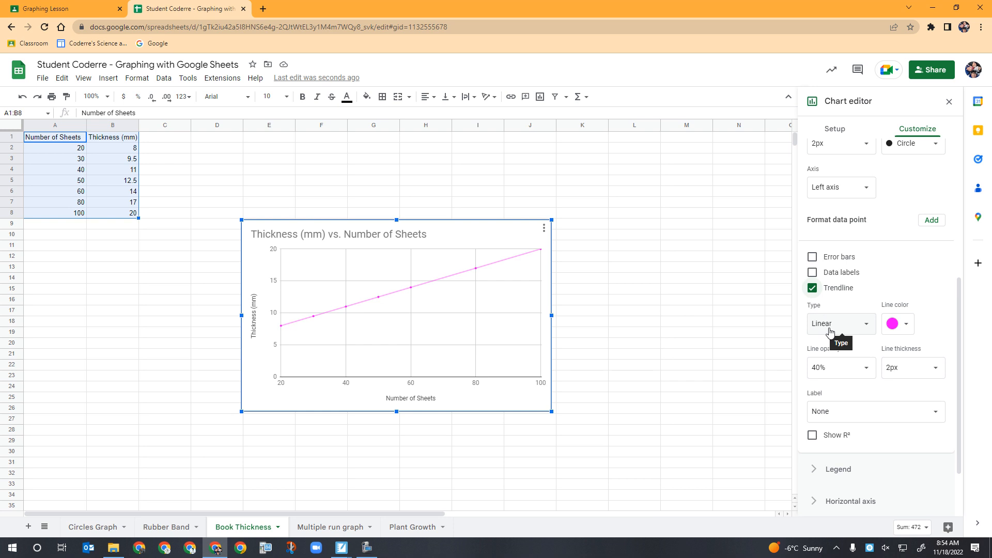
{"action": "left_click", "coordinate": [830, 331]}
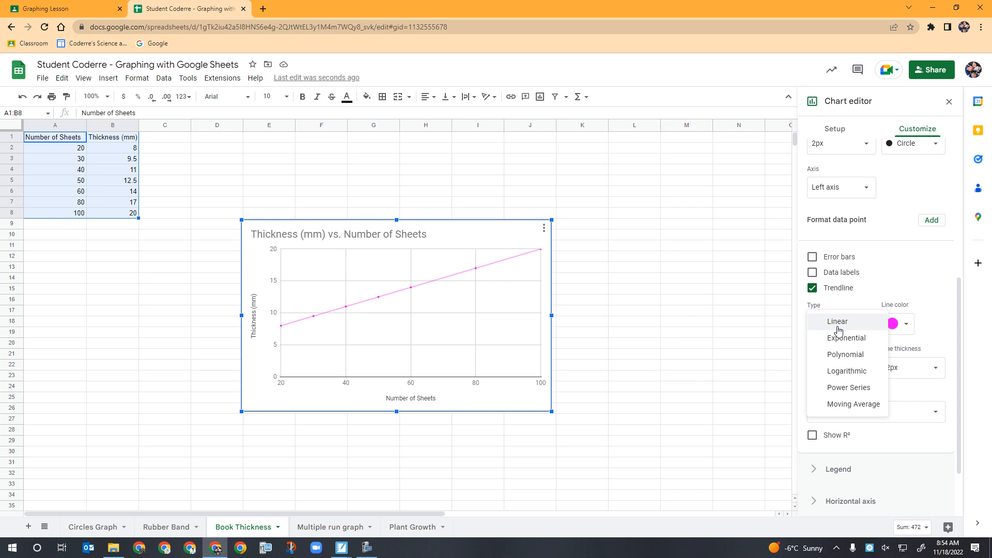
{"action": "left_click", "coordinate": [775, 324]}
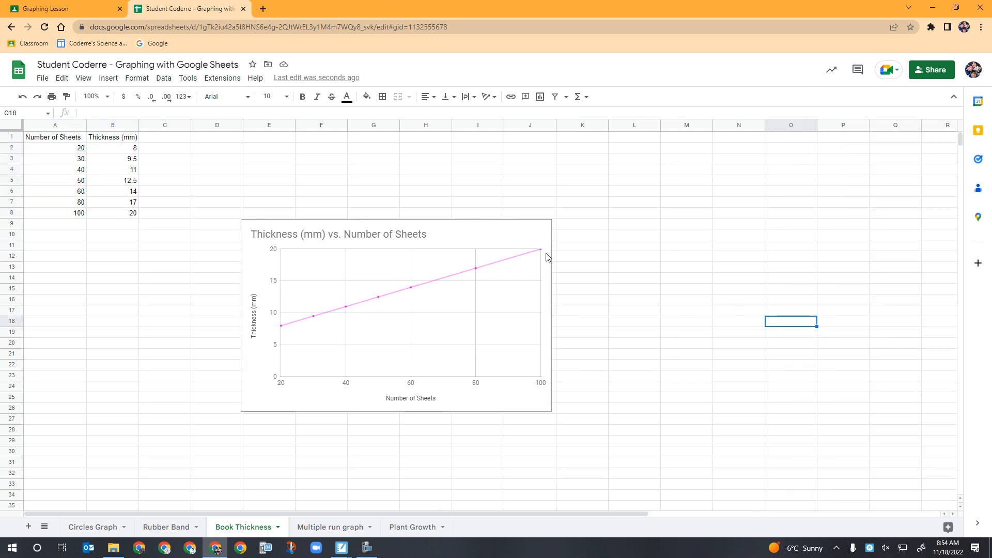
Reopen the chart editor and set the trendline label of the Thickness (mm) series to Use Equation
{"action": "left_click", "coordinate": [533, 231]}
{"action": "left_click", "coordinate": [543, 229]}
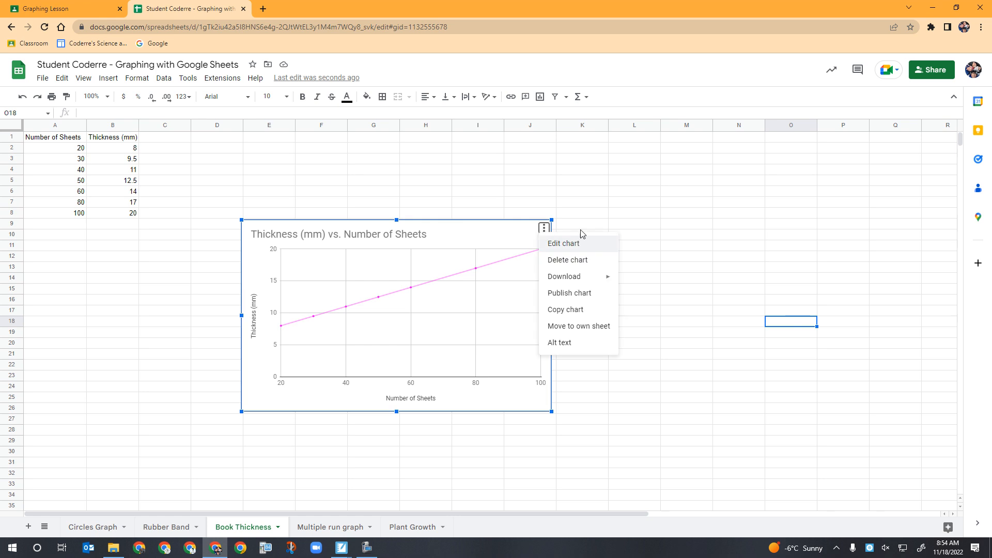
{"action": "left_click", "coordinate": [568, 250]}
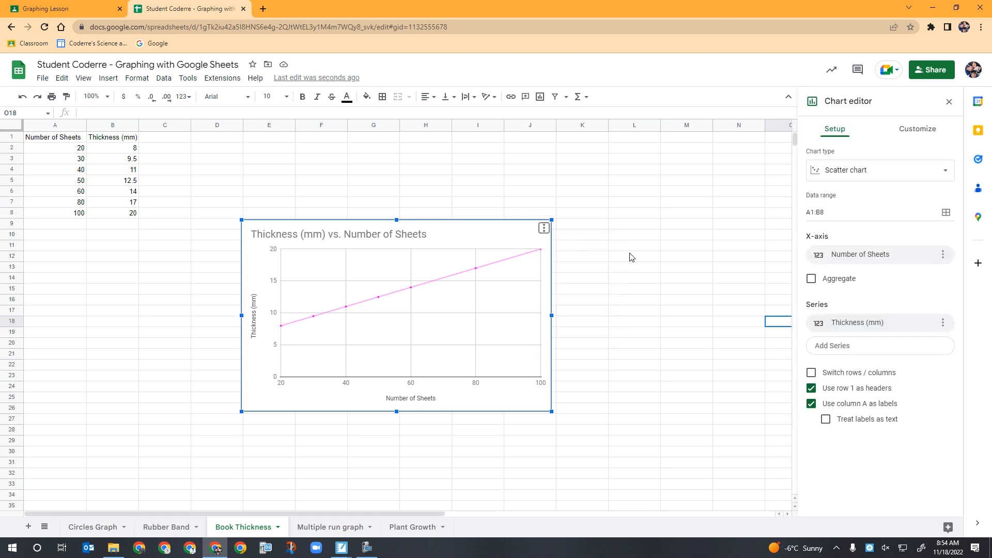
{"action": "left_click", "coordinate": [919, 128]}
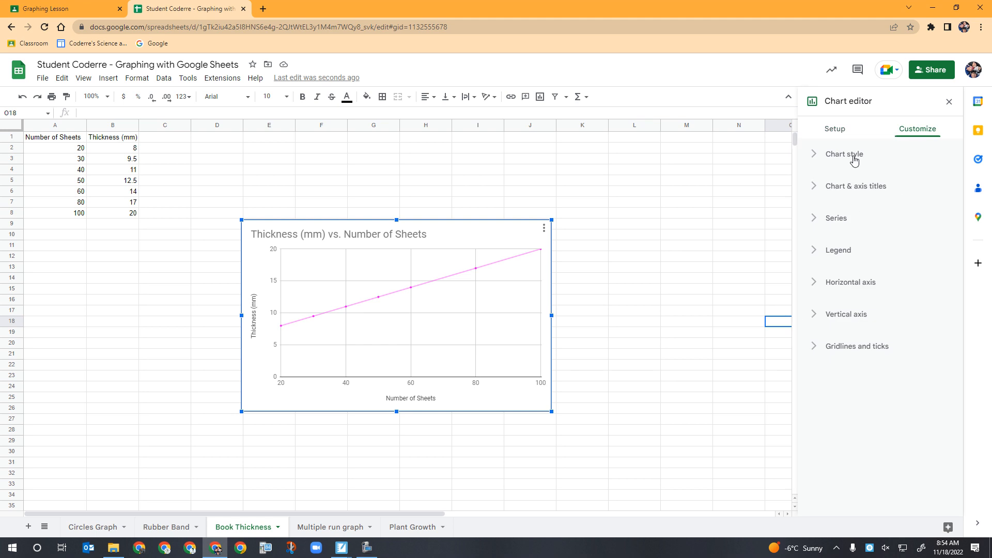
{"action": "left_click", "coordinate": [836, 221]}
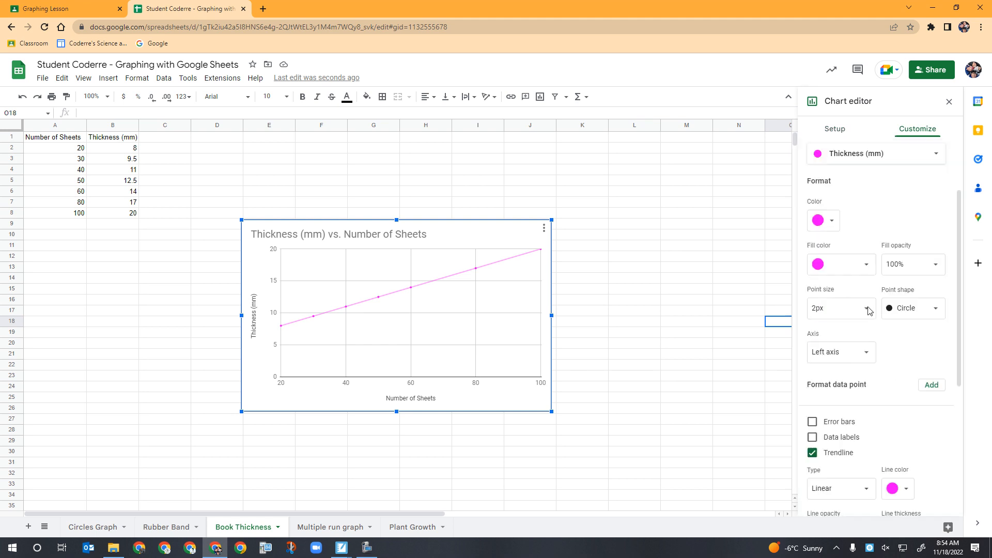
{"action": "scroll", "coordinate": [873, 369], "scroll_direction": "down", "scroll_amount": 5}
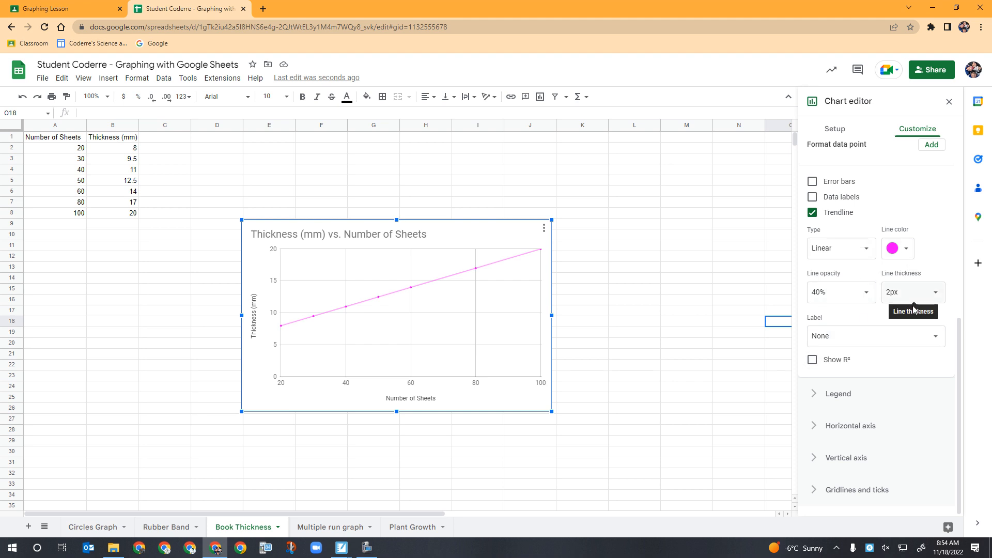
{"action": "left_click", "coordinate": [824, 339]}
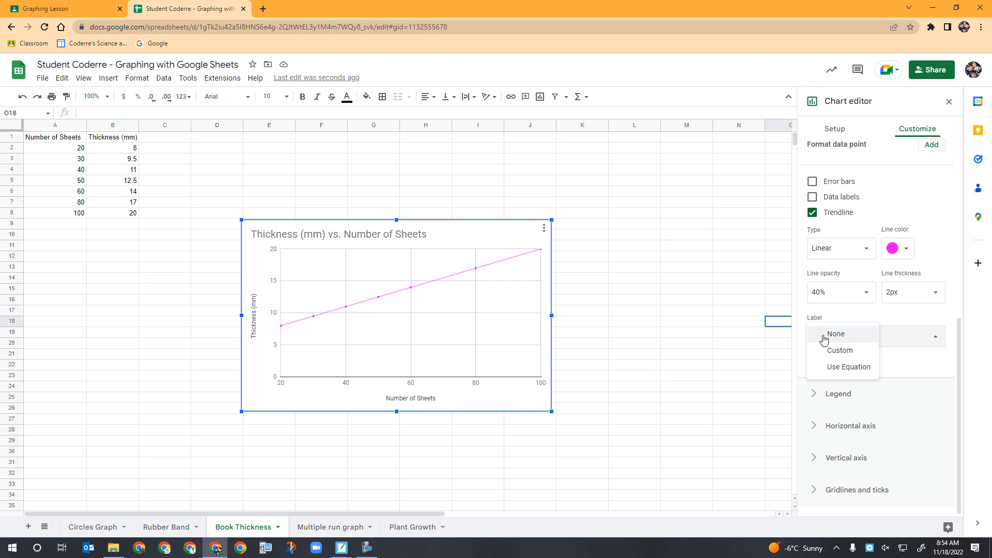
{"action": "left_click", "coordinate": [834, 371]}
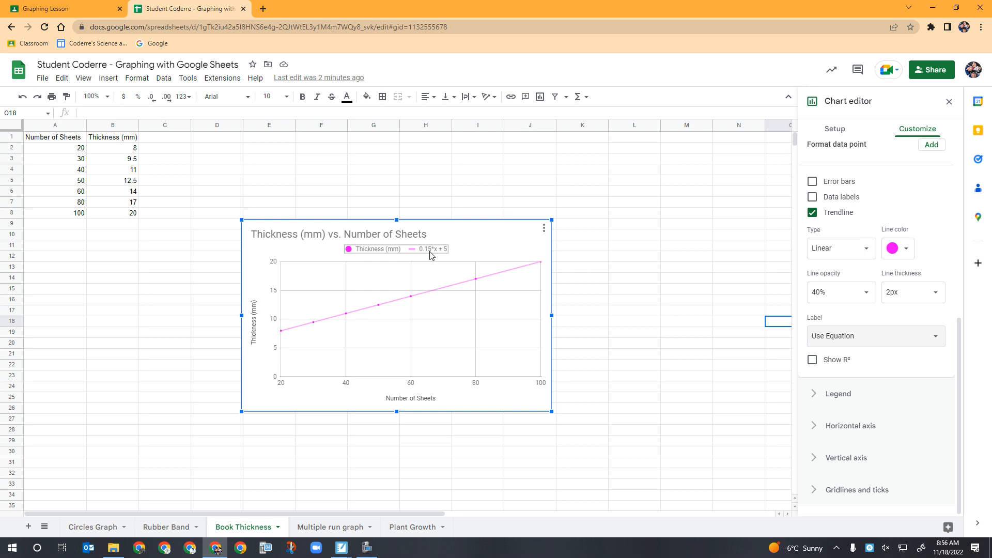
Switch to the Lesson 8.0 Graphing notebook and move to the Book Thickness Graph page
{"action": "left_click", "coordinate": [342, 549]}
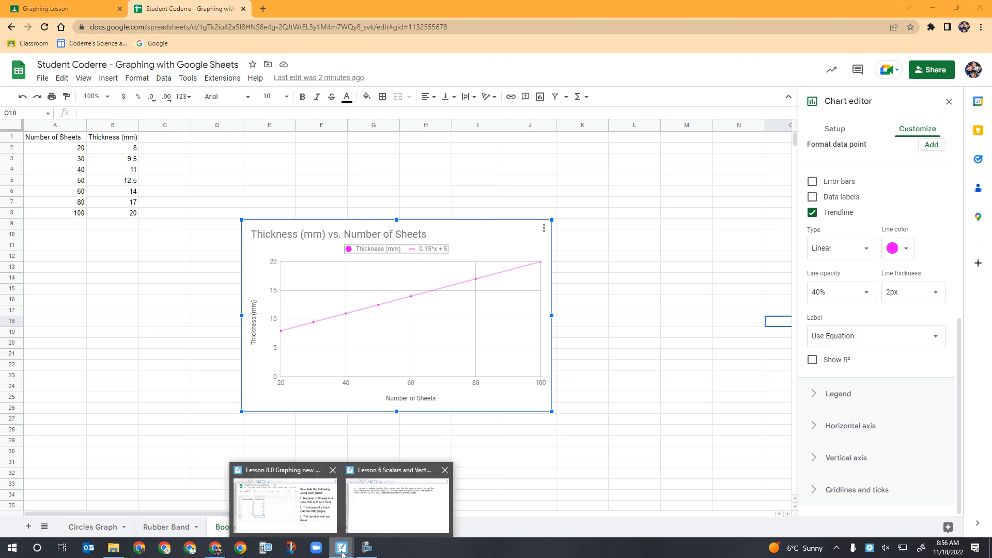
{"action": "left_click", "coordinate": [293, 509]}
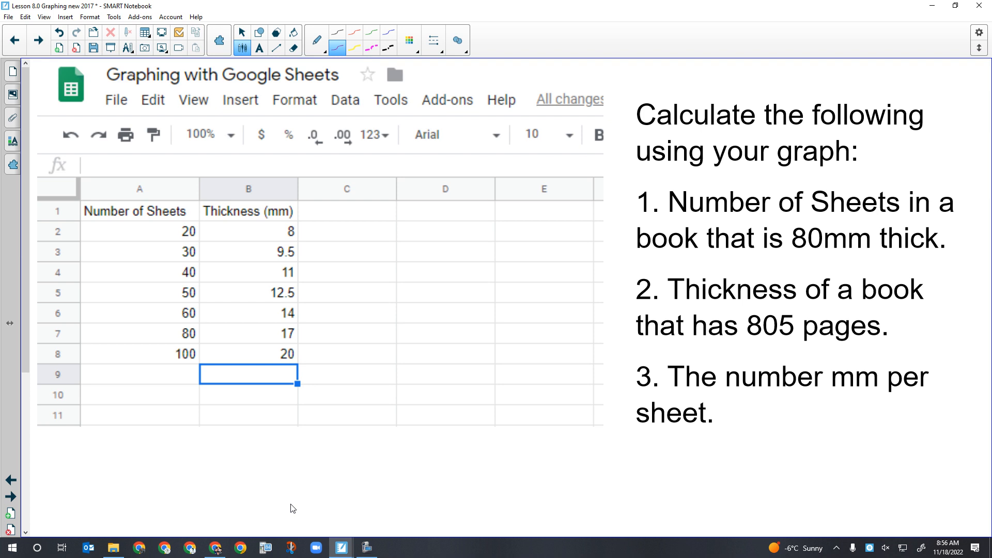
{"action": "left_click", "coordinate": [39, 40]}
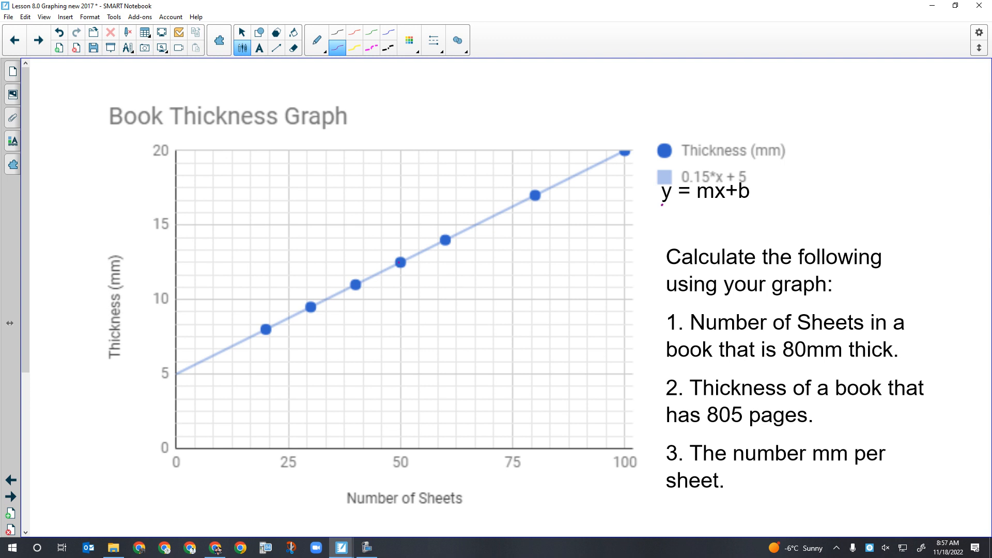
Draw guide lines from the point at 50 sheets to both axes and mark the intercept, b and the x-axis label
{"action": "left_click_drag", "start_coordinate": [401, 271], "coordinate": [401, 448]}
{"action": "left_click_drag", "start_coordinate": [399, 263], "coordinate": [161, 264]}
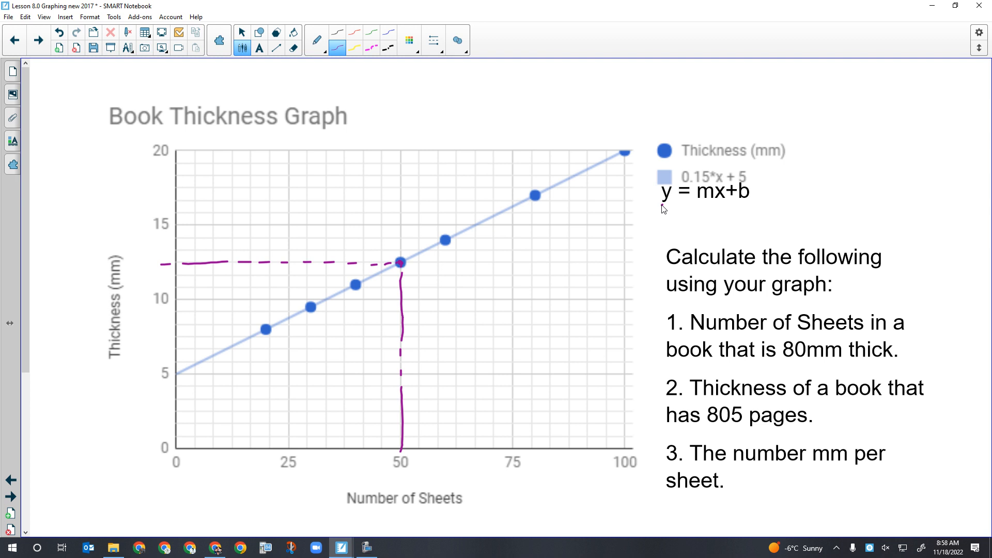
{"action": "left_click_drag", "start_coordinate": [737, 205], "coordinate": [749, 206]}
{"action": "mouse_move", "coordinate": [183, 474]}
{"action": "left_mouse_down"}
{"action": "mouse_move", "coordinate": [167, 476]}
{"action": "mouse_move", "coordinate": [188, 477]}
{"action": "left_mouse_up"}
{"action": "left_click", "coordinate": [174, 373]}
{"action": "left_click_drag", "start_coordinate": [347, 516], "coordinate": [464, 512]}
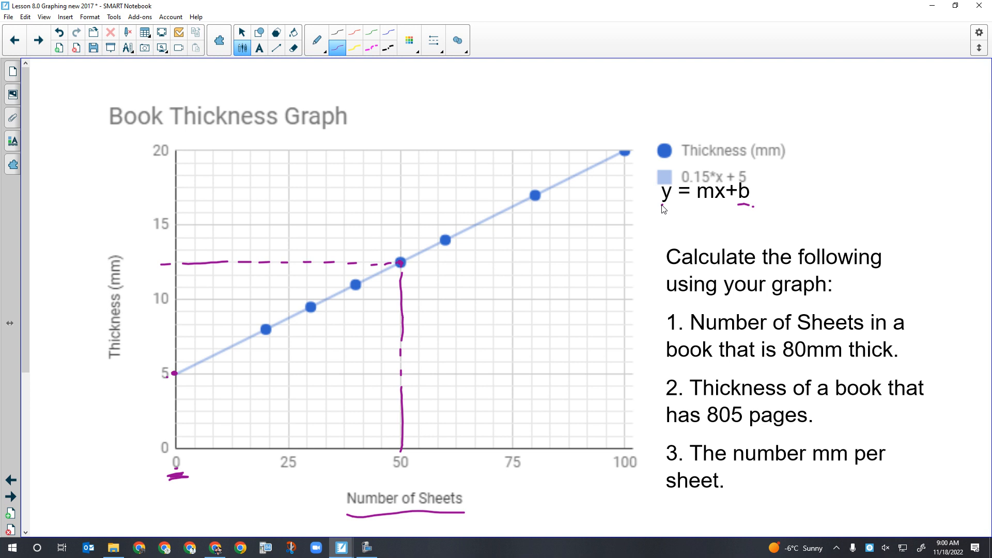
Handwrite the equations y=.15x+5 and y-5=mx above the graph
{"action": "left_click", "coordinate": [799, 367]}
{"action": "mouse_move", "coordinate": [601, 87]}
{"action": "left_mouse_down"}
{"action": "mouse_move", "coordinate": [612, 106]}
{"action": "mouse_move", "coordinate": [592, 133]}
{"action": "left_mouse_up"}
{"action": "mouse_move", "coordinate": [631, 92]}
{"action": "left_mouse_down"}
{"action": "mouse_move", "coordinate": [682, 102]}
{"action": "mouse_move", "coordinate": [717, 76]}
{"action": "mouse_move", "coordinate": [724, 95]}
{"action": "mouse_move", "coordinate": [765, 86]}
{"action": "left_mouse_up"}
{"action": "mouse_move", "coordinate": [779, 75]}
{"action": "left_mouse_down"}
{"action": "mouse_move", "coordinate": [779, 91]}
{"action": "mouse_move", "coordinate": [799, 72]}
{"action": "left_mouse_up"}
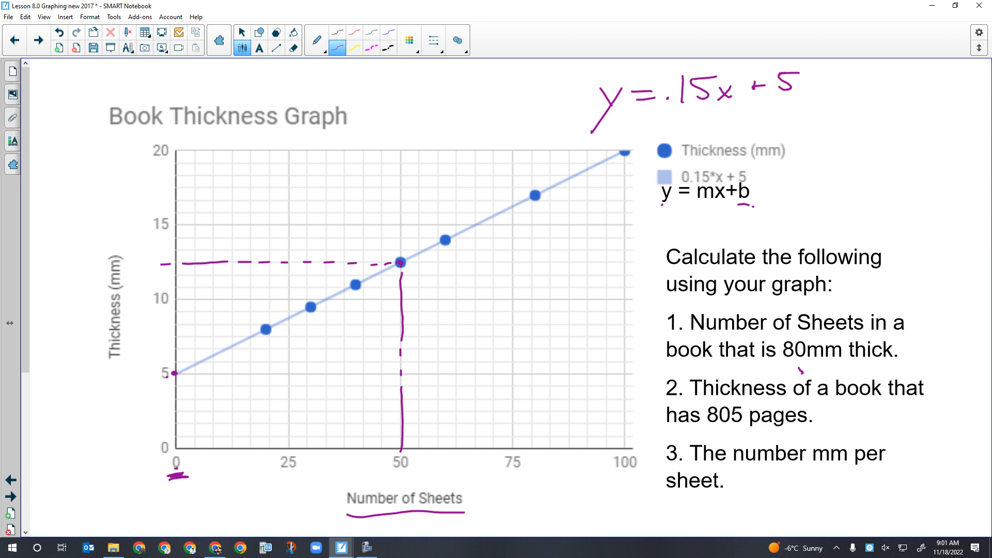
{"action": "left_click_drag", "start_coordinate": [376, 84], "coordinate": [386, 107]}
{"action": "mouse_move", "coordinate": [396, 83]}
{"action": "left_mouse_down"}
{"action": "mouse_move", "coordinate": [376, 128]}
{"action": "mouse_move", "coordinate": [449, 77]}
{"action": "mouse_move", "coordinate": [473, 93]}
{"action": "mouse_move", "coordinate": [539, 97]}
{"action": "mouse_move", "coordinate": [518, 98]}
{"action": "left_mouse_up"}
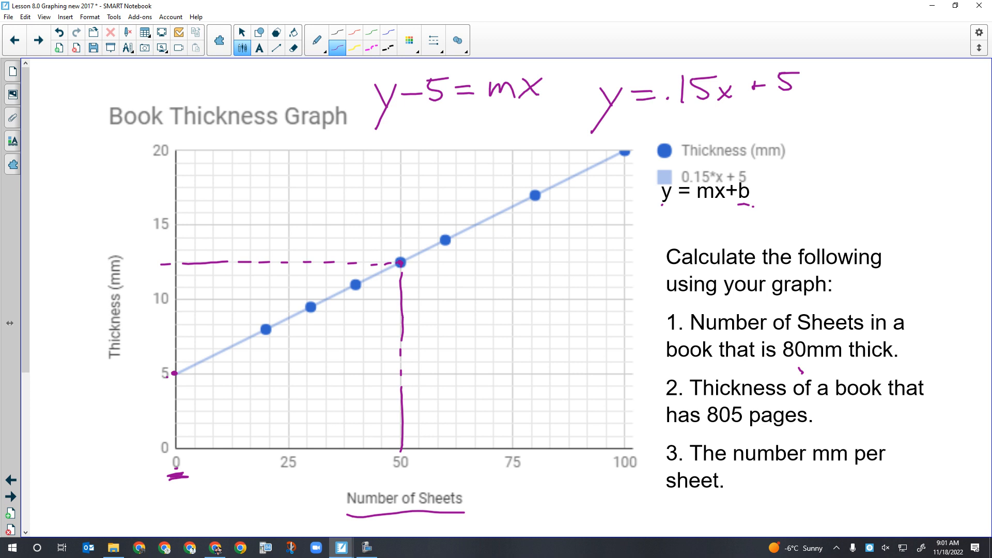
Erase the m in y-5=mx and write .15 in its place
{"action": "left_click", "coordinate": [293, 48]}
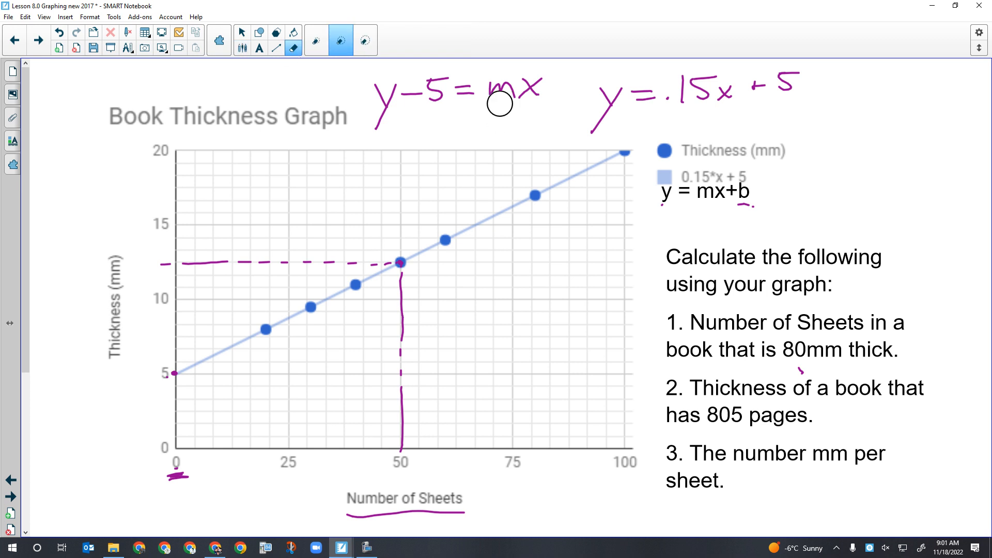
{"action": "mouse_move", "coordinate": [499, 103]}
{"action": "left_mouse_down"}
{"action": "mouse_move", "coordinate": [501, 83]}
{"action": "mouse_move", "coordinate": [505, 91]}
{"action": "mouse_move", "coordinate": [491, 95]}
{"action": "mouse_move", "coordinate": [509, 91]}
{"action": "mouse_move", "coordinate": [499, 95]}
{"action": "left_mouse_up"}
{"action": "left_click_drag", "start_coordinate": [501, 79], "coordinate": [514, 77]}
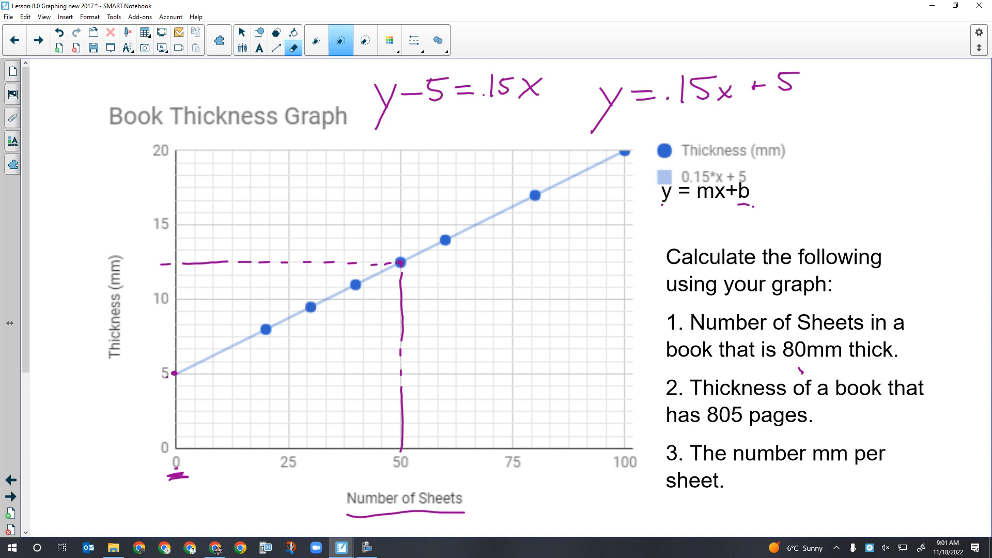
Divide both sides of y-5=.15x by .15 and cross out the cancelling terms
{"action": "left_click_drag", "start_coordinate": [600, 89], "coordinate": [623, 116]}
{"action": "mouse_move", "coordinate": [467, 109]}
{"action": "left_mouse_down"}
{"action": "mouse_move", "coordinate": [520, 105]}
{"action": "mouse_move", "coordinate": [488, 132]}
{"action": "mouse_move", "coordinate": [519, 117]}
{"action": "left_mouse_up"}
{"action": "left_click_drag", "start_coordinate": [491, 77], "coordinate": [482, 105]}
{"action": "left_click_drag", "start_coordinate": [491, 110], "coordinate": [501, 137]}
{"action": "left_click_drag", "start_coordinate": [505, 82], "coordinate": [497, 114]}
{"action": "left_click_drag", "start_coordinate": [356, 124], "coordinate": [458, 116]}
{"action": "mouse_move", "coordinate": [400, 132]}
{"action": "left_mouse_down"}
{"action": "mouse_move", "coordinate": [398, 147]}
{"action": "mouse_move", "coordinate": [409, 144]}
{"action": "left_mouse_up"}
{"action": "left_click_drag", "start_coordinate": [410, 130], "coordinate": [426, 126]}
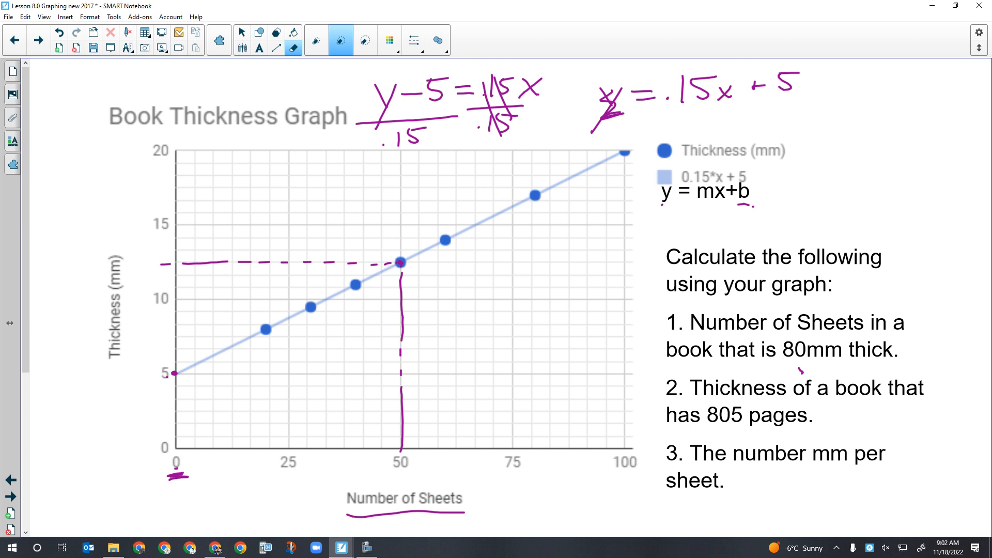
Open the TI-84 calculator emulator, clear it, and compute 80-5
{"action": "left_click", "coordinate": [264, 548]}
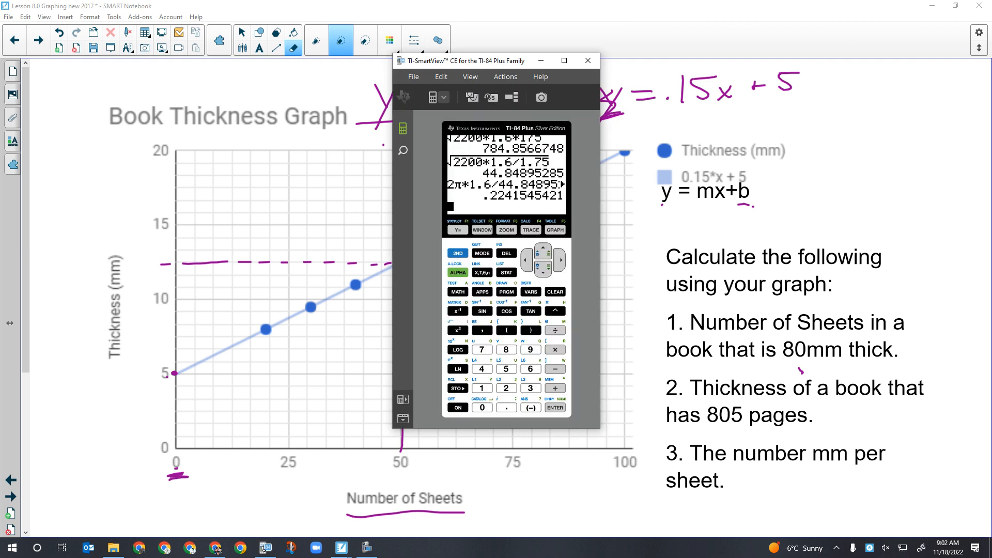
{"action": "left_click", "coordinate": [558, 296]}
{"action": "left_click", "coordinate": [482, 350]}
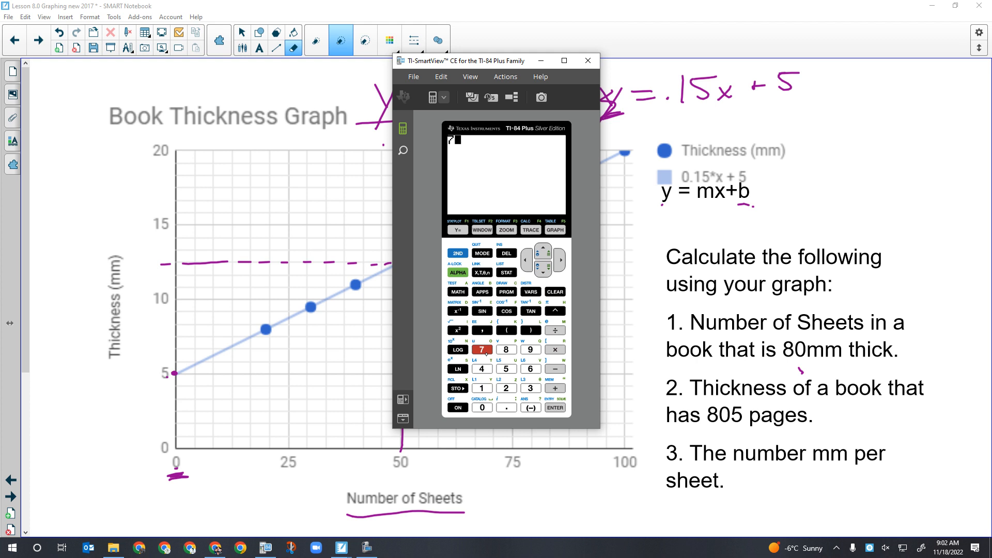
{"action": "left_click", "coordinate": [506, 369]}
{"action": "left_click", "coordinate": [526, 261]}
{"action": "left_click", "coordinate": [525, 261]}
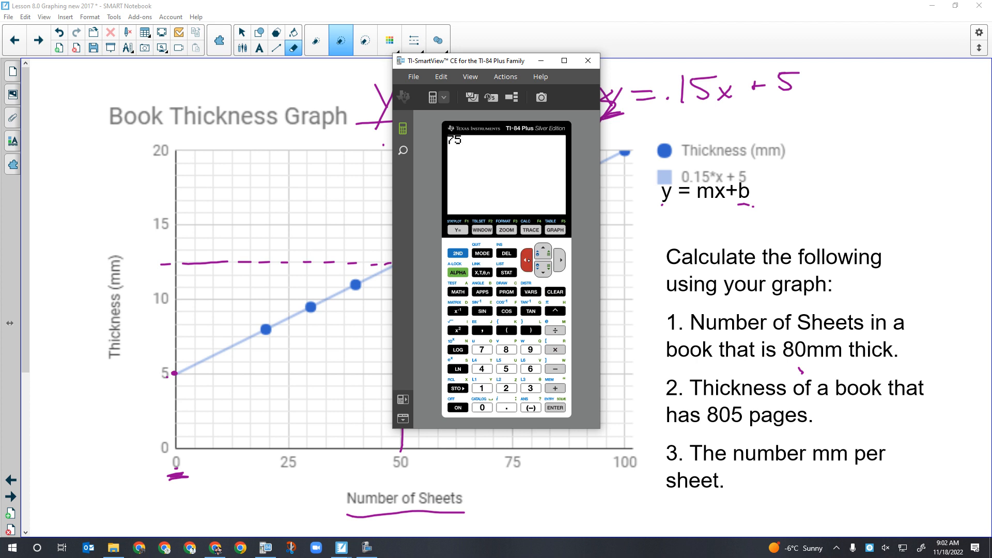
{"action": "left_click", "coordinate": [506, 350]}
{"action": "left_click", "coordinate": [482, 408]}
{"action": "left_click", "coordinate": [555, 369]}
{"action": "left_click", "coordinate": [506, 369]}
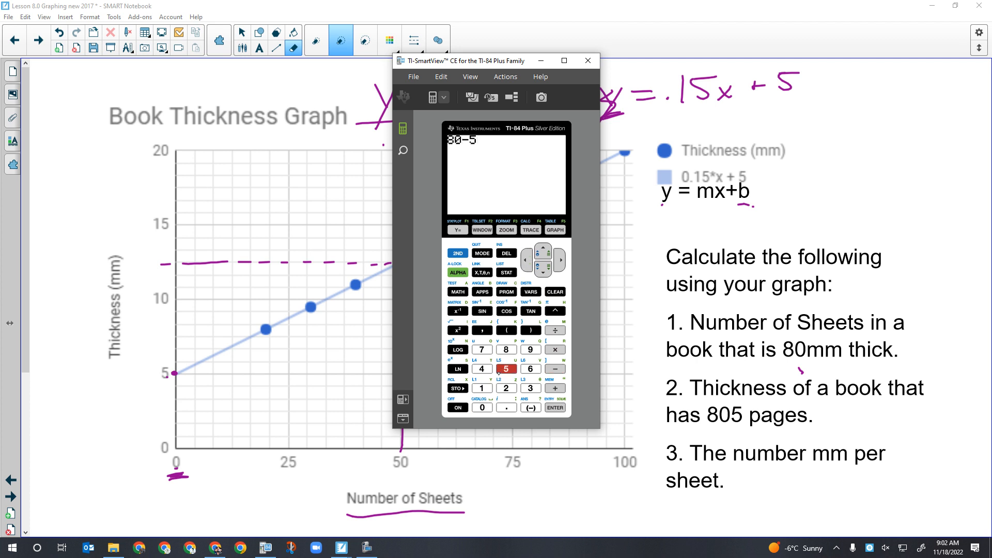
{"action": "left_click", "coordinate": [557, 408]}
Divide the previous answer by .15 on the calculator
{"action": "left_click", "coordinate": [555, 330]}
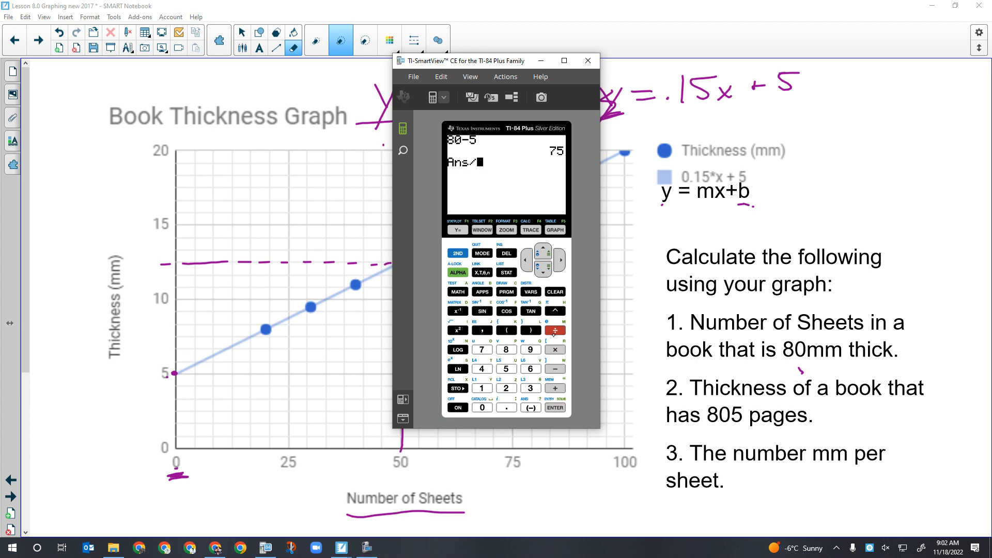
{"action": "left_click", "coordinate": [505, 407]}
{"action": "left_click", "coordinate": [482, 388]}
{"action": "left_click", "coordinate": [505, 369]}
{"action": "left_click", "coordinate": [556, 408]}
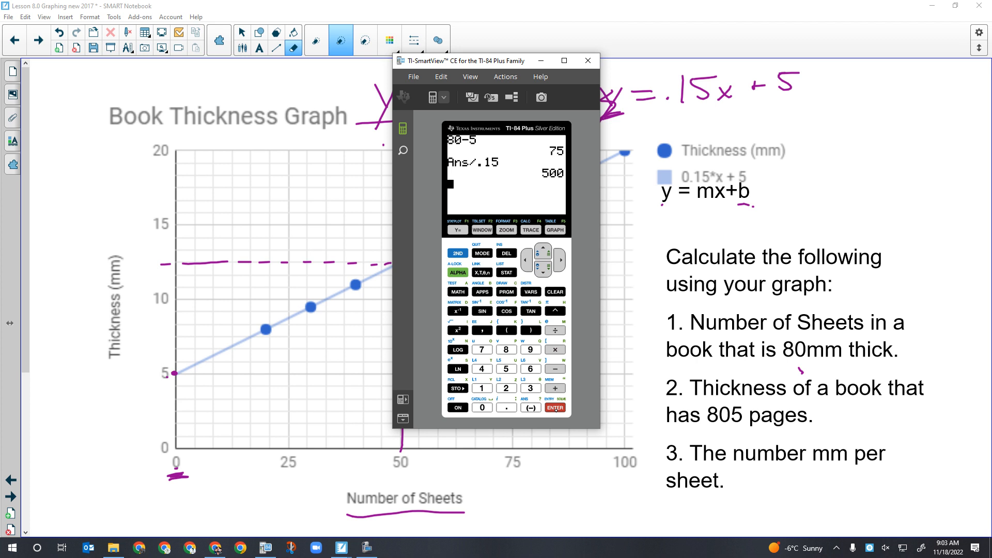
Compute 80-5/.15 on the calculator
{"action": "left_click", "coordinate": [506, 350]}
{"action": "left_click", "coordinate": [482, 408]}
{"action": "left_click", "coordinate": [555, 369]}
{"action": "left_click", "coordinate": [505, 368]}
{"action": "left_click", "coordinate": [554, 330]}
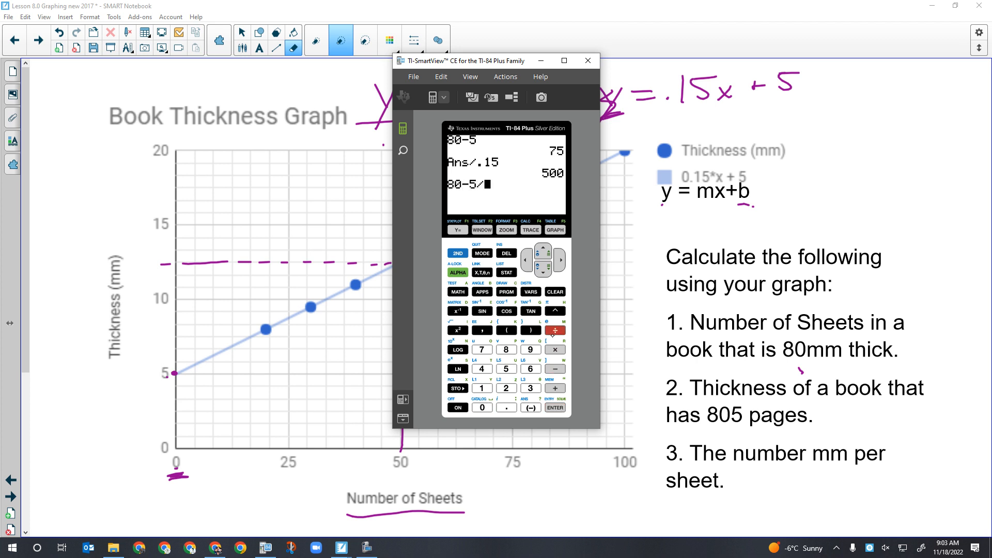
{"action": "left_click", "coordinate": [506, 408]}
{"action": "left_click", "coordinate": [482, 388]}
{"action": "left_click", "coordinate": [506, 368]}
{"action": "left_click", "coordinate": [555, 408]}
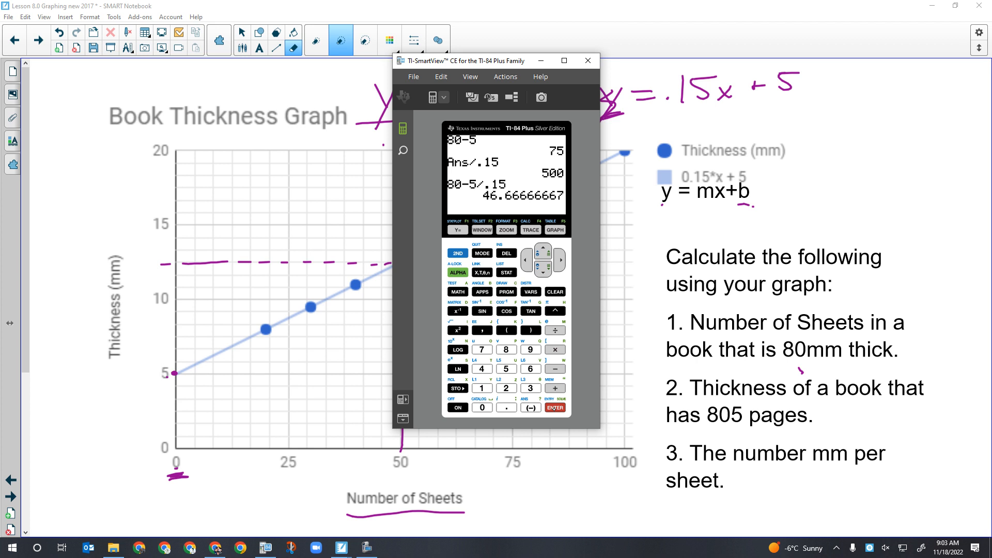
Handwrite y=.15x805+5 below the printed y = mx+b equation
{"action": "left_click", "coordinate": [646, 232]}
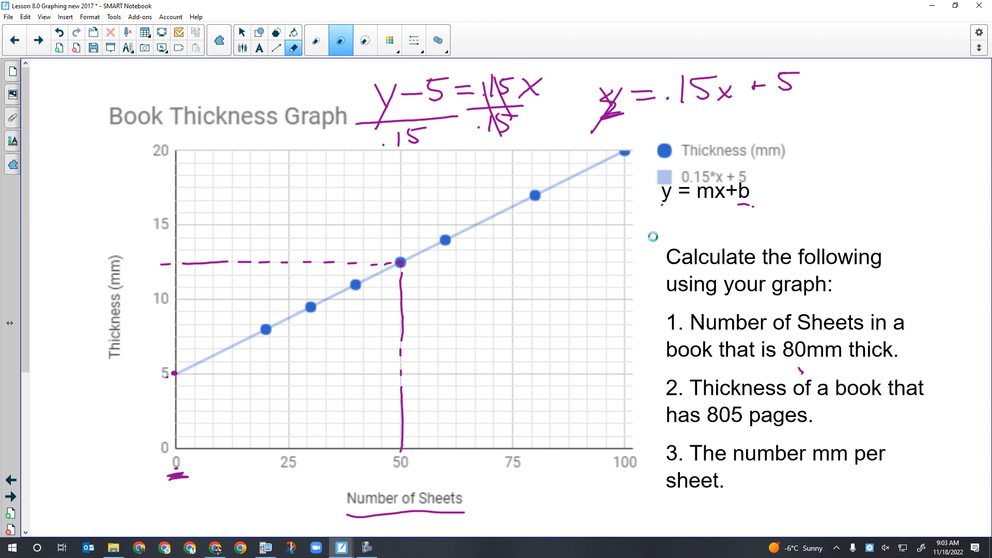
{"action": "left_click", "coordinate": [367, 548]}
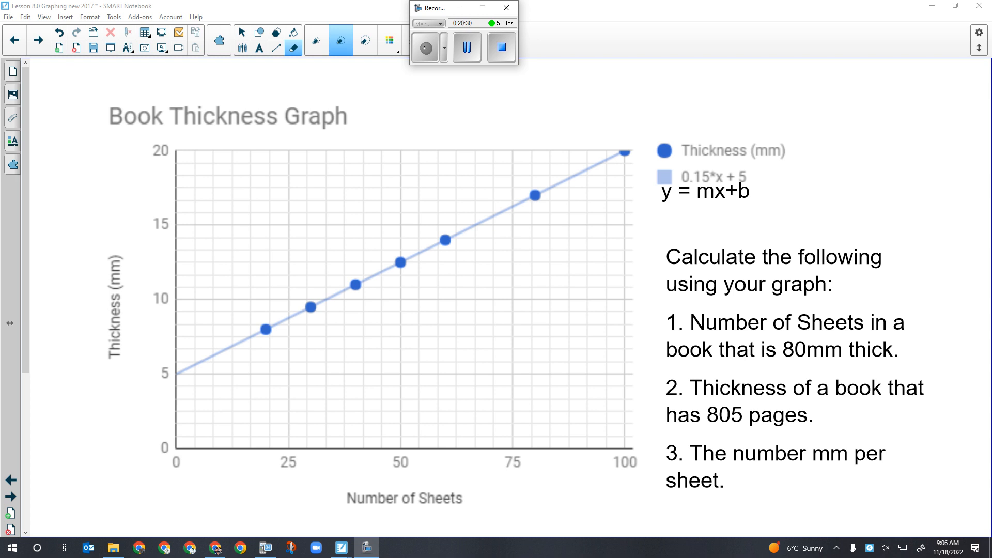
{"action": "mouse_move", "coordinate": [652, 220]}
{"action": "left_mouse_down"}
{"action": "mouse_move", "coordinate": [667, 220]}
{"action": "mouse_move", "coordinate": [650, 253]}
{"action": "mouse_move", "coordinate": [692, 224]}
{"action": "left_mouse_up"}
{"action": "left_click_drag", "start_coordinate": [677, 231], "coordinate": [722, 233]}
{"action": "mouse_move", "coordinate": [721, 217]}
{"action": "left_mouse_down"}
{"action": "mouse_move", "coordinate": [739, 216]}
{"action": "mouse_move", "coordinate": [751, 233]}
{"action": "mouse_move", "coordinate": [738, 233]}
{"action": "mouse_move", "coordinate": [763, 233]}
{"action": "mouse_move", "coordinate": [766, 218]}
{"action": "left_mouse_up"}
{"action": "mouse_move", "coordinate": [780, 216]}
{"action": "left_mouse_down"}
{"action": "mouse_move", "coordinate": [782, 232]}
{"action": "mouse_move", "coordinate": [780, 216]}
{"action": "left_mouse_up"}
{"action": "left_click_drag", "start_coordinate": [793, 216], "coordinate": [791, 233]}
{"action": "mouse_move", "coordinate": [793, 216]}
{"action": "left_mouse_down"}
{"action": "mouse_move", "coordinate": [838, 229]}
{"action": "mouse_move", "coordinate": [858, 212]}
{"action": "left_mouse_up"}
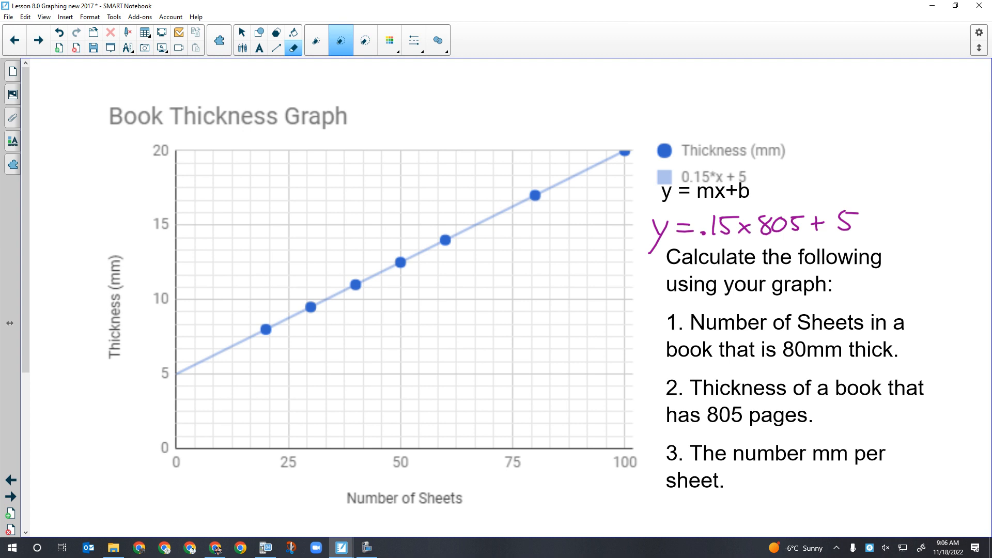
Reopen the calculator and compute .15*805+5
{"action": "left_click", "coordinate": [266, 548]}
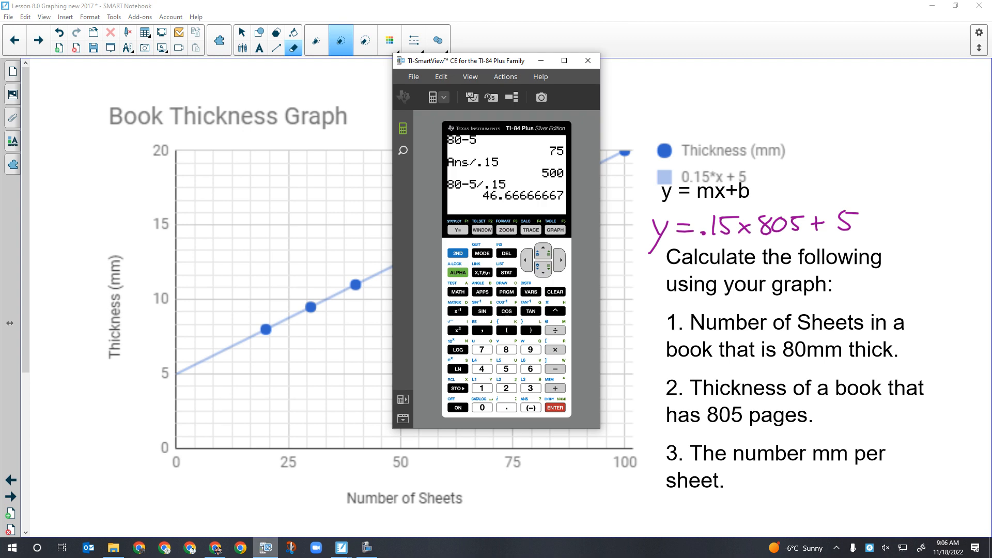
{"action": "left_click", "coordinate": [506, 407]}
{"action": "left_click", "coordinate": [482, 388]}
{"action": "left_click", "coordinate": [506, 369]}
{"action": "type", "text": "*"}
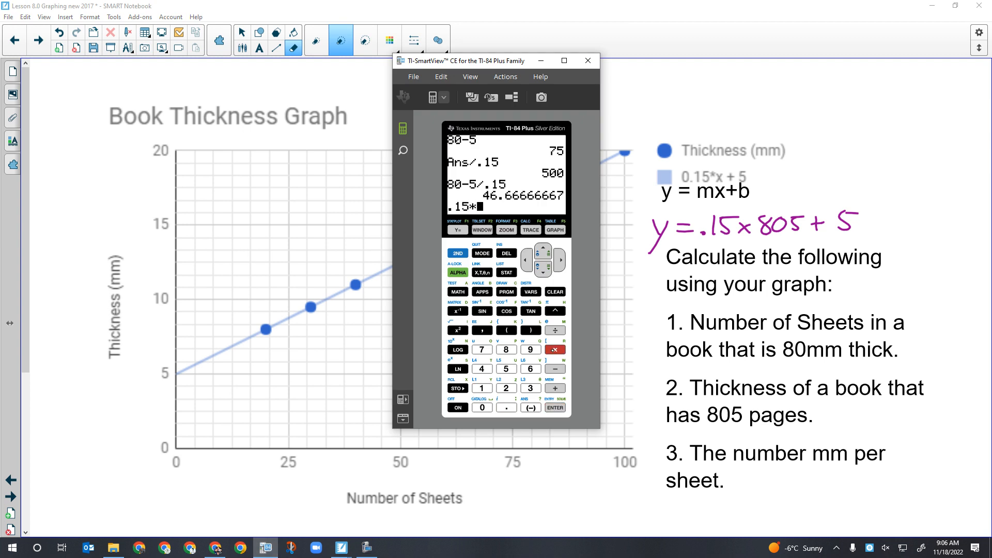
{"action": "type", "text": "805+5"}
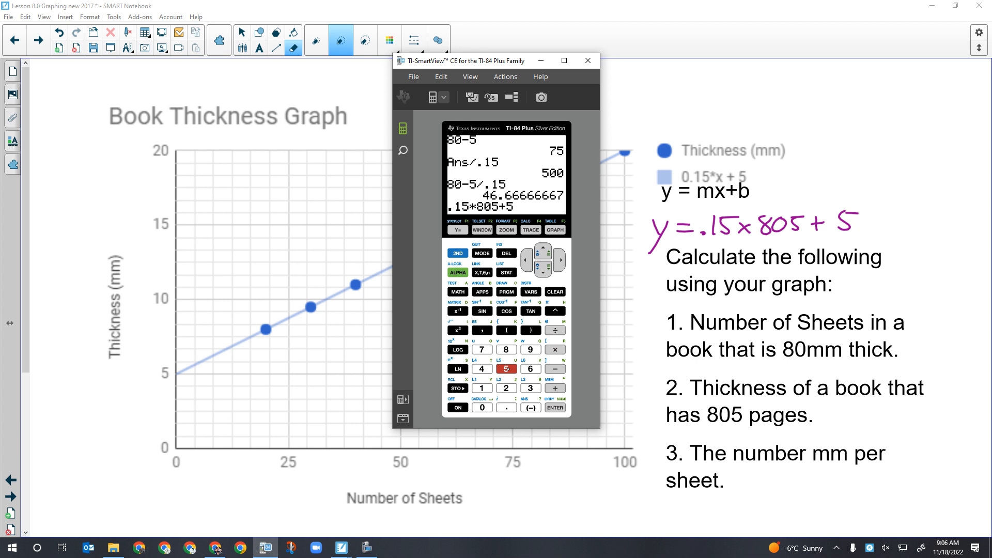
{"action": "left_click", "coordinate": [553, 408]}
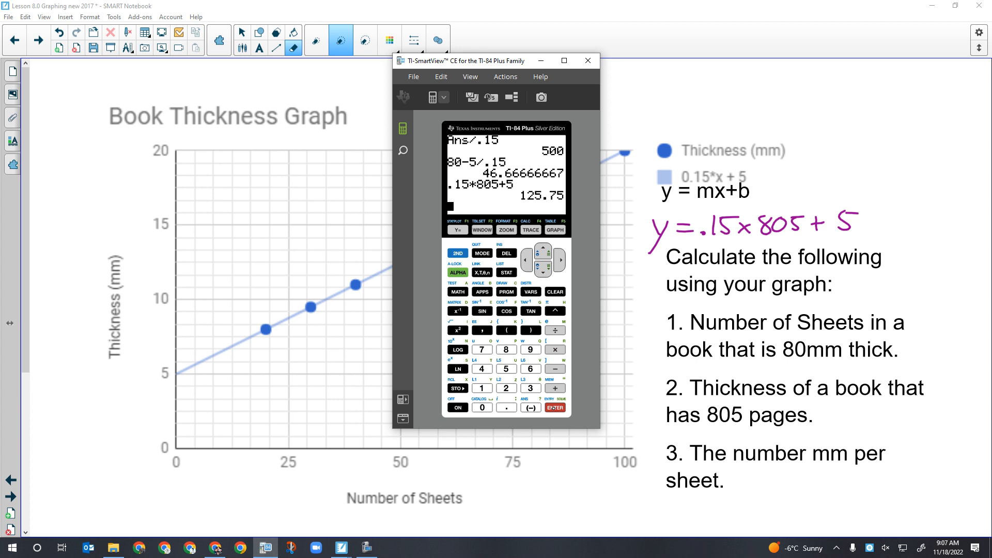
{"action": "left_click", "coordinate": [86, 472]}
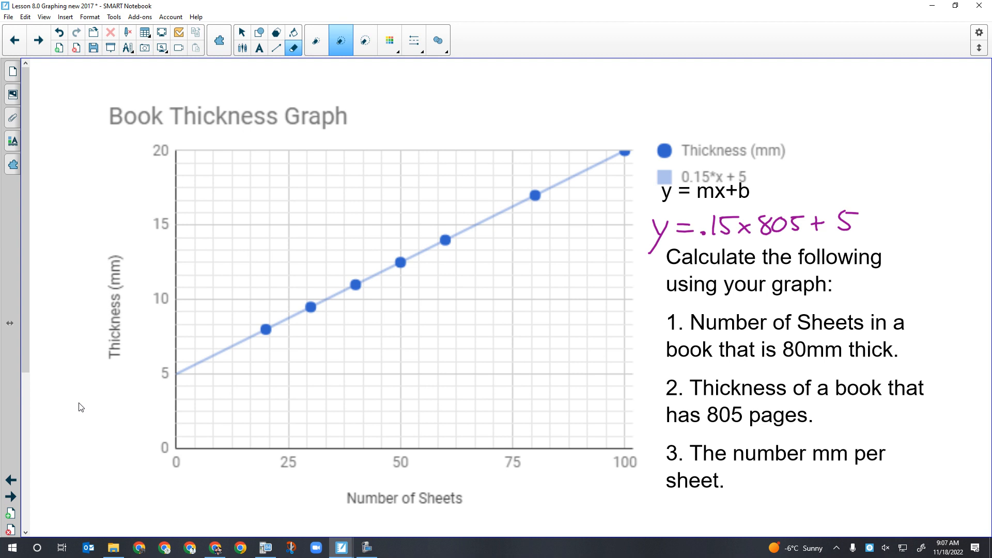
Handwrite the equations y=mx+b and y-b=mx above the graph
{"action": "mouse_move", "coordinate": [386, 82]}
{"action": "left_mouse_down"}
{"action": "mouse_move", "coordinate": [397, 101]}
{"action": "mouse_move", "coordinate": [379, 127]}
{"action": "mouse_move", "coordinate": [430, 88]}
{"action": "left_mouse_up"}
{"action": "left_click_drag", "start_coordinate": [414, 97], "coordinate": [431, 96]}
{"action": "mouse_move", "coordinate": [439, 98]}
{"action": "left_mouse_down"}
{"action": "mouse_move", "coordinate": [444, 85]}
{"action": "mouse_move", "coordinate": [465, 98]}
{"action": "left_mouse_up"}
{"action": "mouse_move", "coordinate": [474, 83]}
{"action": "left_mouse_down"}
{"action": "mouse_move", "coordinate": [488, 98]}
{"action": "mouse_move", "coordinate": [470, 101]}
{"action": "mouse_move", "coordinate": [504, 95]}
{"action": "left_mouse_up"}
{"action": "left_click_drag", "start_coordinate": [499, 89], "coordinate": [523, 95]}
{"action": "mouse_move", "coordinate": [522, 87]}
{"action": "left_mouse_down"}
{"action": "mouse_move", "coordinate": [539, 95]}
{"action": "mouse_move", "coordinate": [518, 98]}
{"action": "left_mouse_up"}
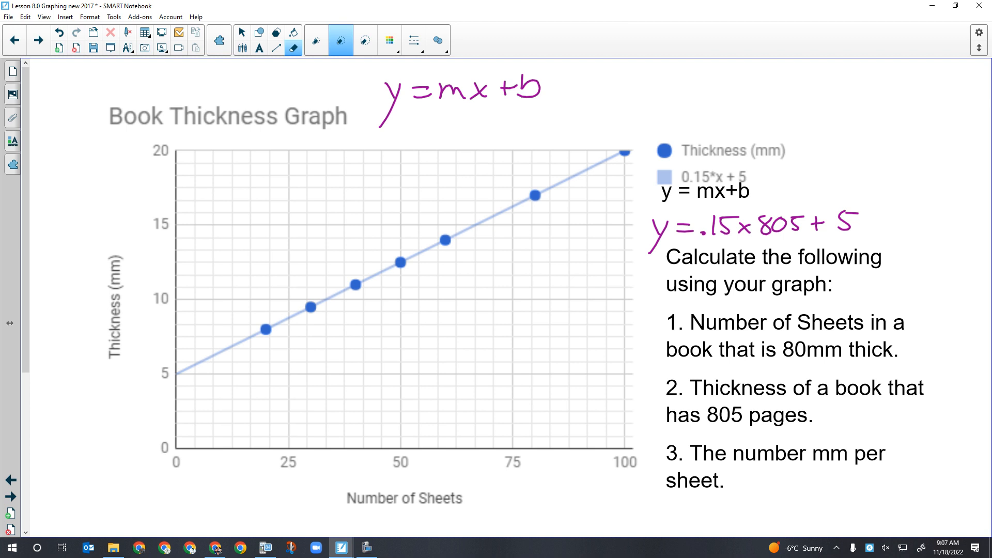
{"action": "left_click_drag", "start_coordinate": [645, 73], "coordinate": [652, 85]}
{"action": "mouse_move", "coordinate": [662, 72]}
{"action": "left_mouse_down"}
{"action": "mouse_move", "coordinate": [645, 103]}
{"action": "mouse_move", "coordinate": [690, 76]}
{"action": "left_mouse_up"}
{"action": "mouse_move", "coordinate": [692, 61]}
{"action": "left_mouse_down"}
{"action": "mouse_move", "coordinate": [692, 72]}
{"action": "mouse_move", "coordinate": [706, 76]}
{"action": "mouse_move", "coordinate": [693, 83]}
{"action": "mouse_move", "coordinate": [729, 71]}
{"action": "left_mouse_up"}
{"action": "left_click_drag", "start_coordinate": [714, 77], "coordinate": [774, 80]}
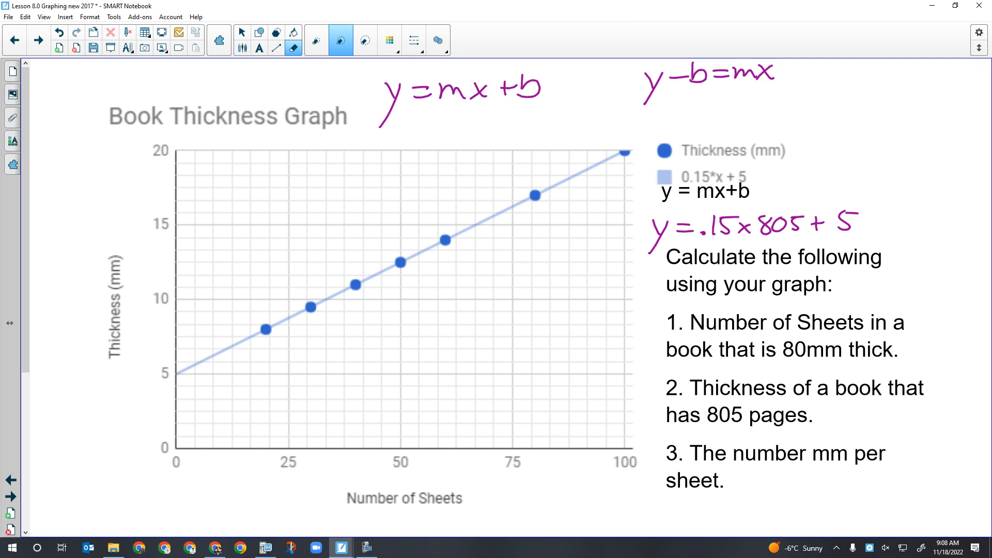
Cross out the x in y−b=mx and handwrite a division by x beneath y−b
{"action": "left_click_drag", "start_coordinate": [765, 72], "coordinate": [774, 83]}
{"action": "mouse_move", "coordinate": [642, 103]}
{"action": "left_mouse_down"}
{"action": "mouse_move", "coordinate": [709, 99]}
{"action": "mouse_move", "coordinate": [682, 122]}
{"action": "mouse_move", "coordinate": [660, 125]}
{"action": "left_mouse_up"}
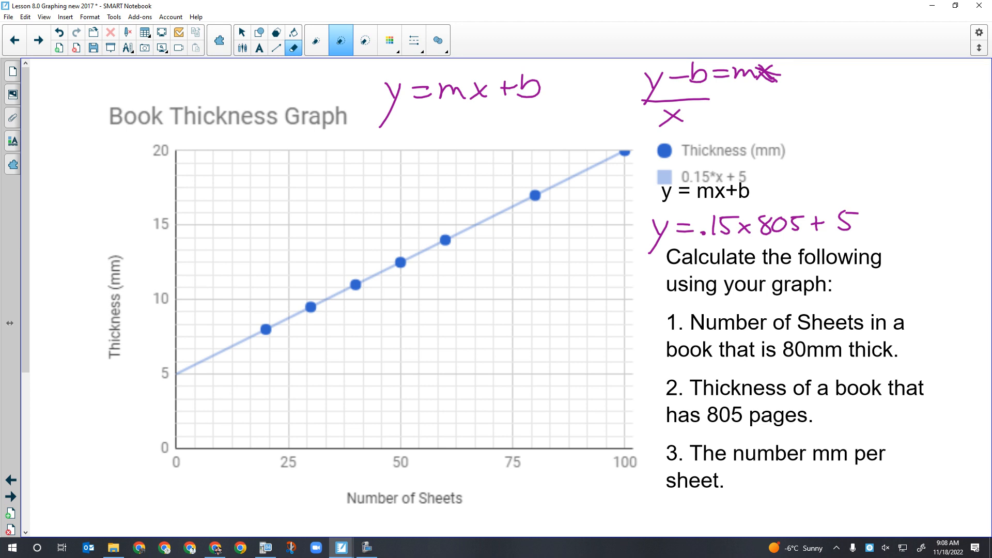
Annotate the graph with y beside the vertical axis, b at the intercept, and a horizontal line labelled x at 5
{"action": "mouse_move", "coordinate": [108, 141]}
{"action": "left_mouse_down"}
{"action": "mouse_move", "coordinate": [124, 153]}
{"action": "mouse_move", "coordinate": [100, 185]}
{"action": "left_mouse_up"}
{"action": "left_click_drag", "start_coordinate": [179, 375], "coordinate": [124, 382]}
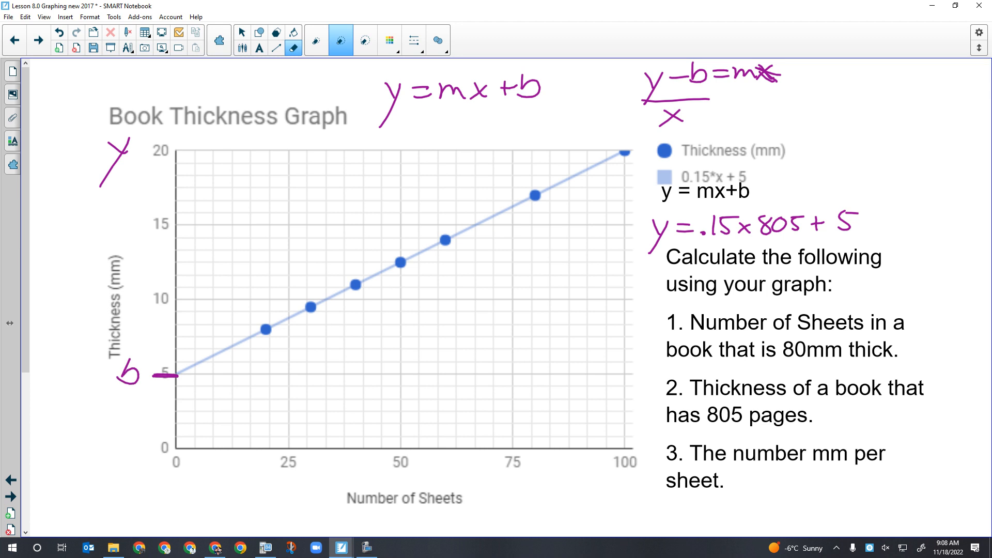
{"action": "left_click_drag", "start_coordinate": [154, 375], "coordinate": [627, 380]}
{"action": "left_click_drag", "start_coordinate": [468, 356], "coordinate": [480, 378]}
{"action": "left_click_drag", "start_coordinate": [479, 363], "coordinate": [461, 377]}
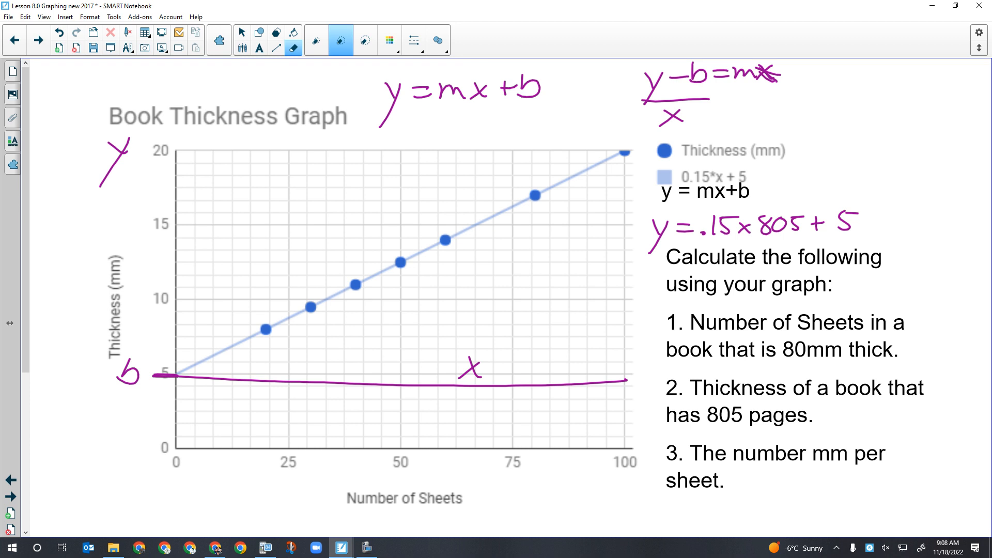
Insert a chart from the Circles Graph data in A1:B7
{"action": "left_click", "coordinate": [38, 40]}
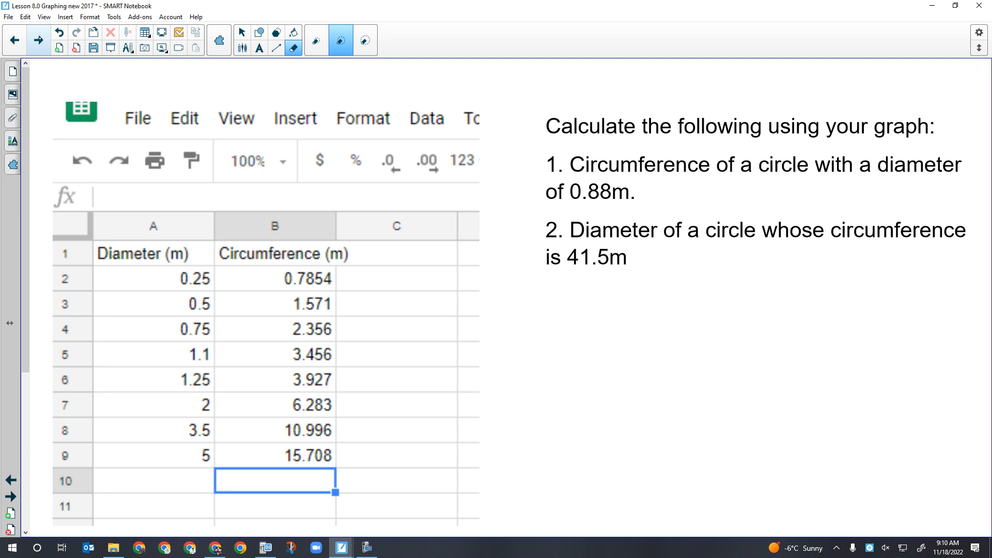
{"action": "left_click", "coordinate": [367, 547]}
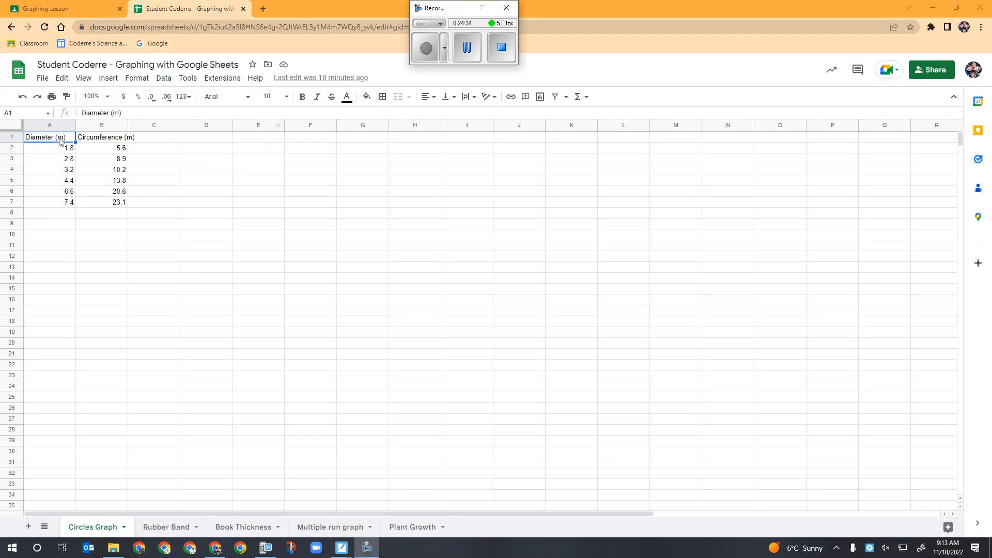
{"action": "left_click", "coordinate": [54, 137]}
{"action": "left_click_drag", "start_coordinate": [66, 149], "coordinate": [111, 202]}
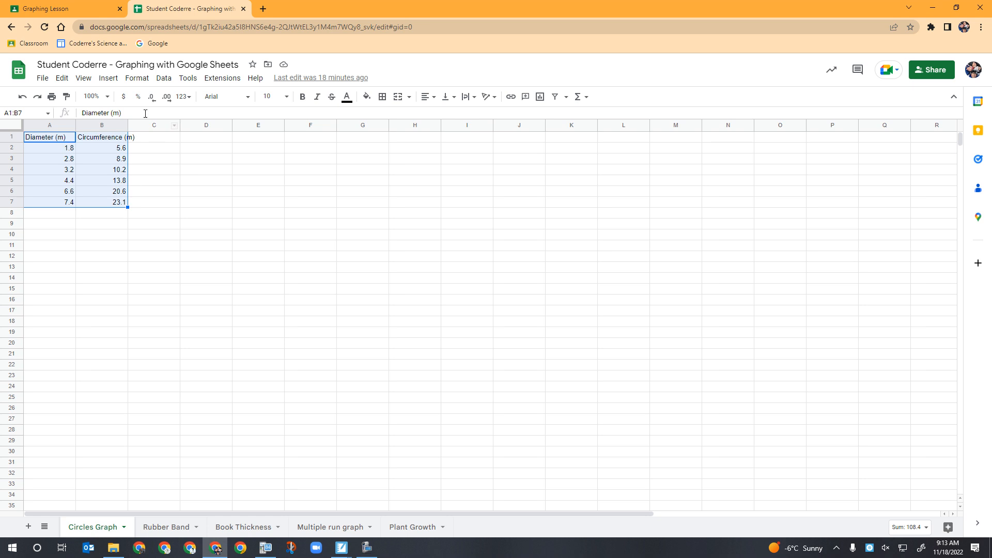
{"action": "left_click", "coordinate": [109, 78]}
{"action": "left_click", "coordinate": [127, 173]}
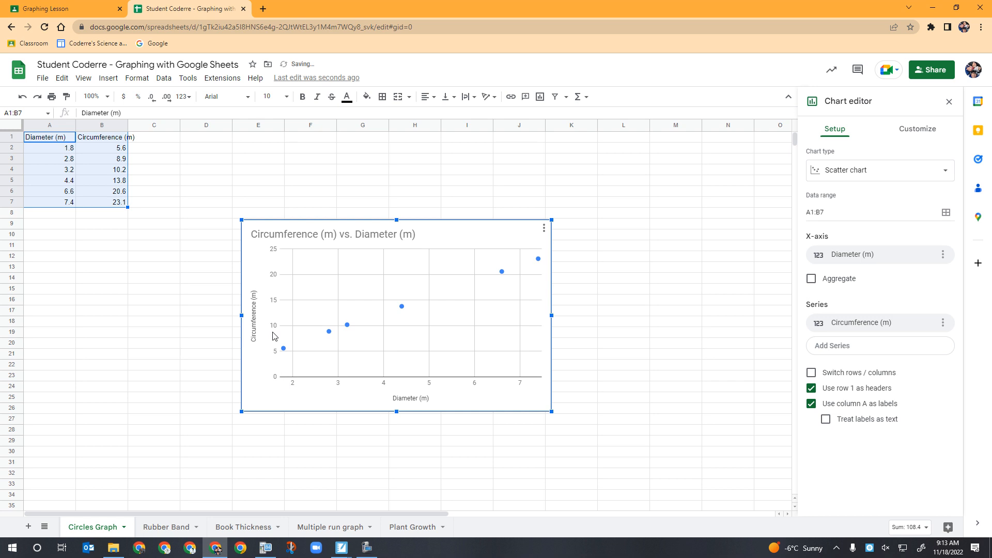
Set the chart series point size to 2px
{"action": "left_click", "coordinate": [924, 130]}
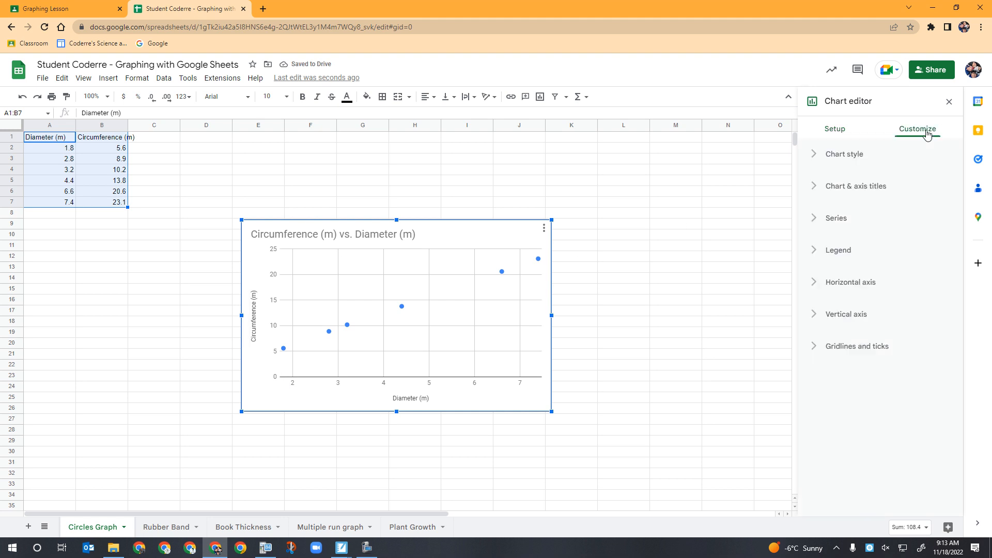
{"action": "left_click", "coordinate": [816, 220]}
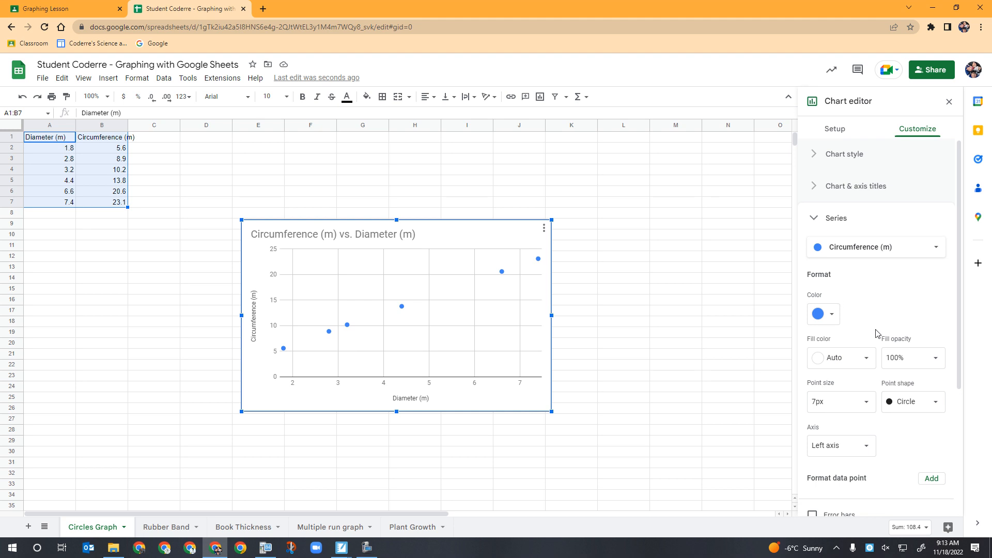
{"action": "left_click", "coordinate": [822, 408]}
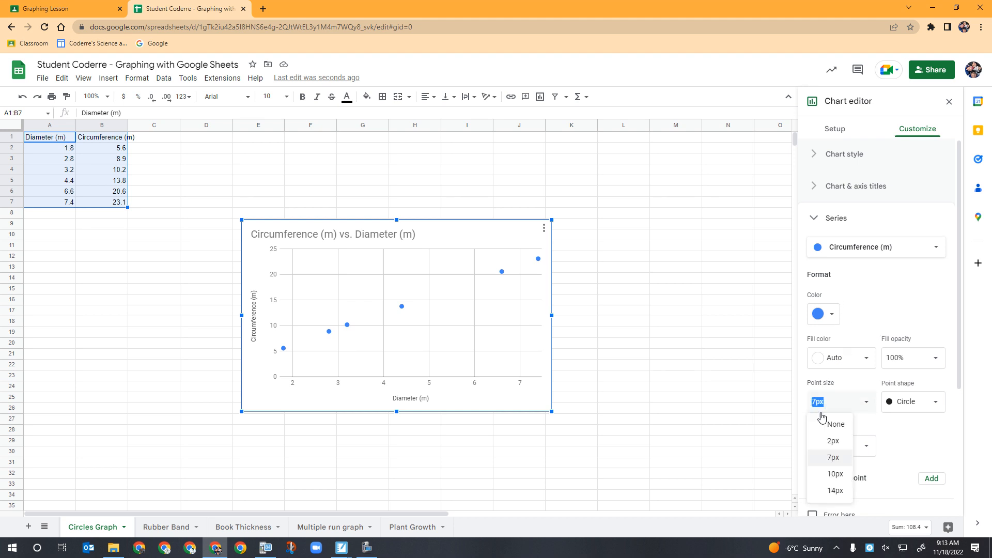
{"action": "left_click", "coordinate": [833, 441]}
Add a trendline to the series and label it with its equation
{"action": "scroll", "coordinate": [908, 426], "scroll_direction": "down", "scroll_amount": 3}
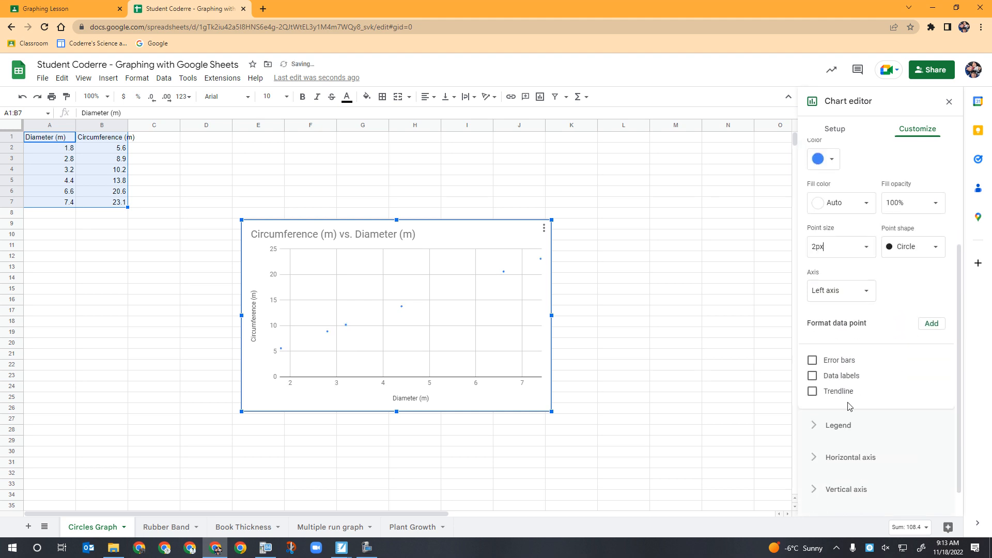
{"action": "left_click", "coordinate": [812, 391]}
{"action": "scroll", "coordinate": [882, 398], "scroll_direction": "down", "scroll_amount": 3}
{"action": "left_click", "coordinate": [854, 364]}
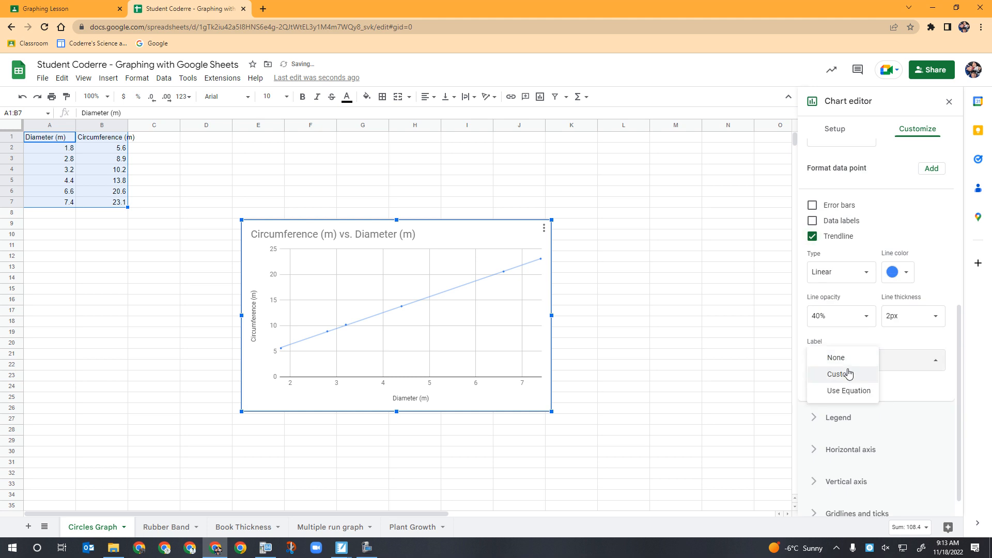
{"action": "left_click", "coordinate": [845, 392]}
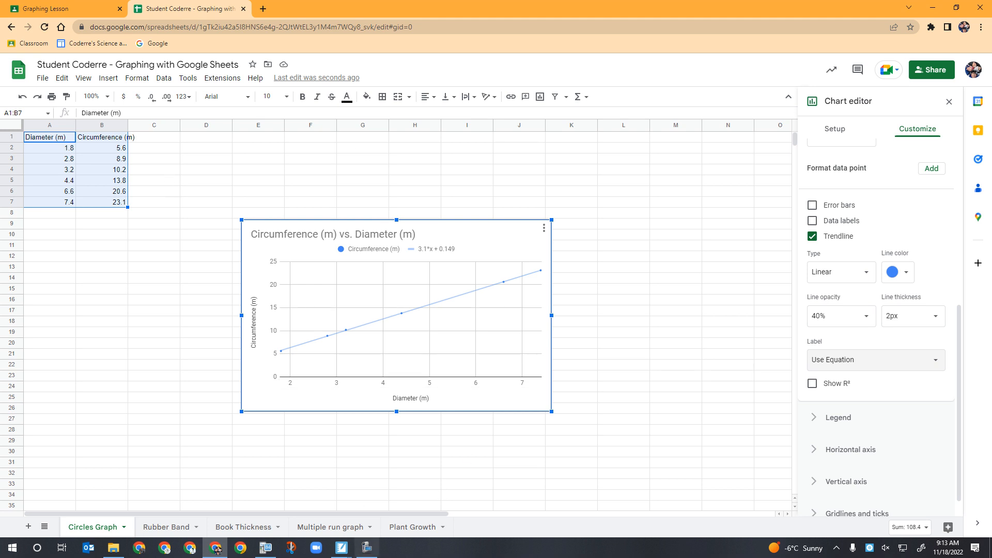
Handwrite 0.0000152m below the circumference graph in the lesson notebook
{"action": "mouse_move", "coordinate": [342, 548]}
{"action": "left_click", "coordinate": [299, 514]}
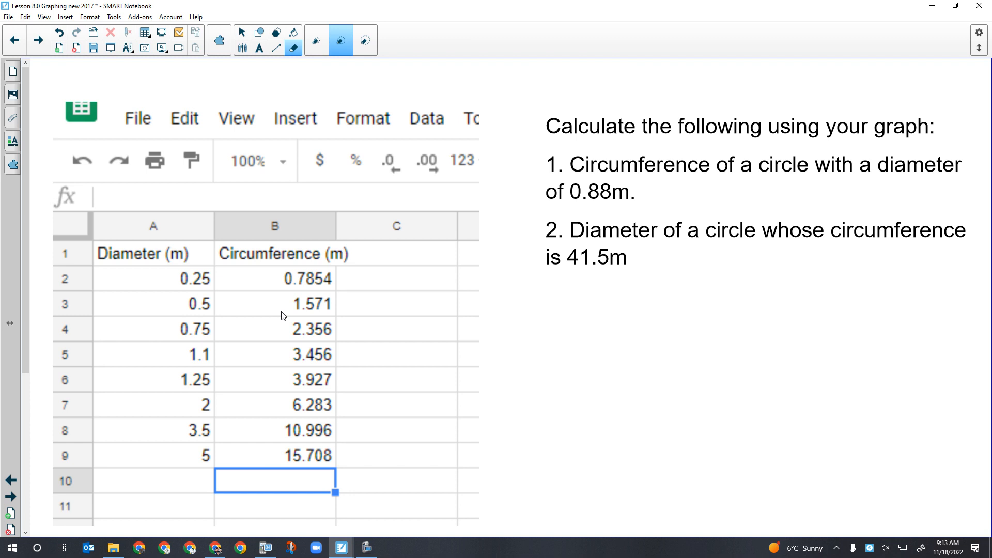
{"action": "left_click", "coordinate": [46, 43]}
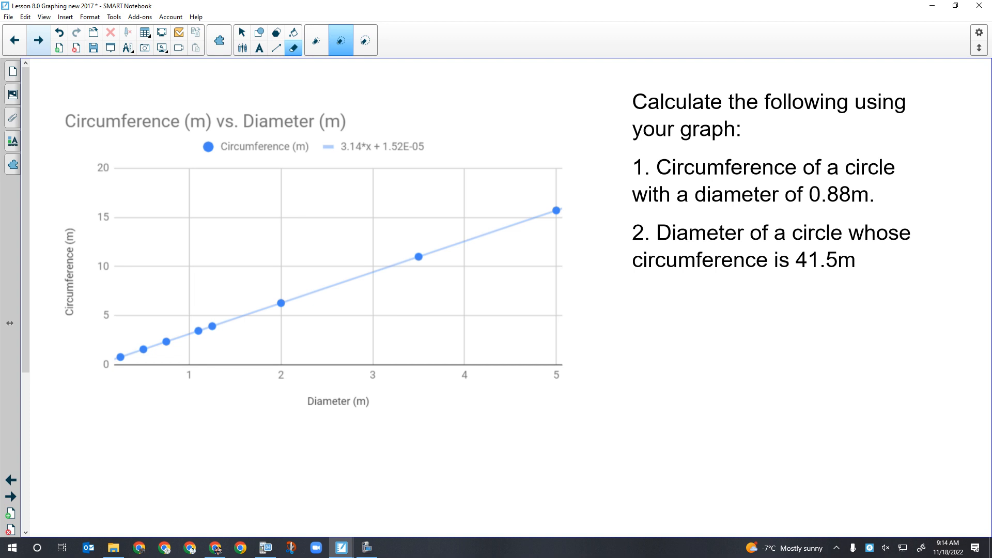
{"action": "mouse_move", "coordinate": [567, 399]}
{"action": "left_mouse_down"}
{"action": "mouse_move", "coordinate": [615, 424]}
{"action": "mouse_move", "coordinate": [615, 403]}
{"action": "left_mouse_up"}
{"action": "left_click", "coordinate": [586, 428]}
{"action": "mouse_move", "coordinate": [636, 404]}
{"action": "left_mouse_down"}
{"action": "mouse_move", "coordinate": [626, 421]}
{"action": "mouse_move", "coordinate": [637, 405]}
{"action": "left_mouse_up"}
{"action": "mouse_move", "coordinate": [664, 407]}
{"action": "left_mouse_down"}
{"action": "mouse_move", "coordinate": [652, 421]}
{"action": "mouse_move", "coordinate": [664, 407]}
{"action": "mouse_move", "coordinate": [682, 408]}
{"action": "mouse_move", "coordinate": [702, 430]}
{"action": "mouse_move", "coordinate": [709, 423]}
{"action": "left_mouse_up"}
{"action": "left_click_drag", "start_coordinate": [716, 405], "coordinate": [786, 442]}
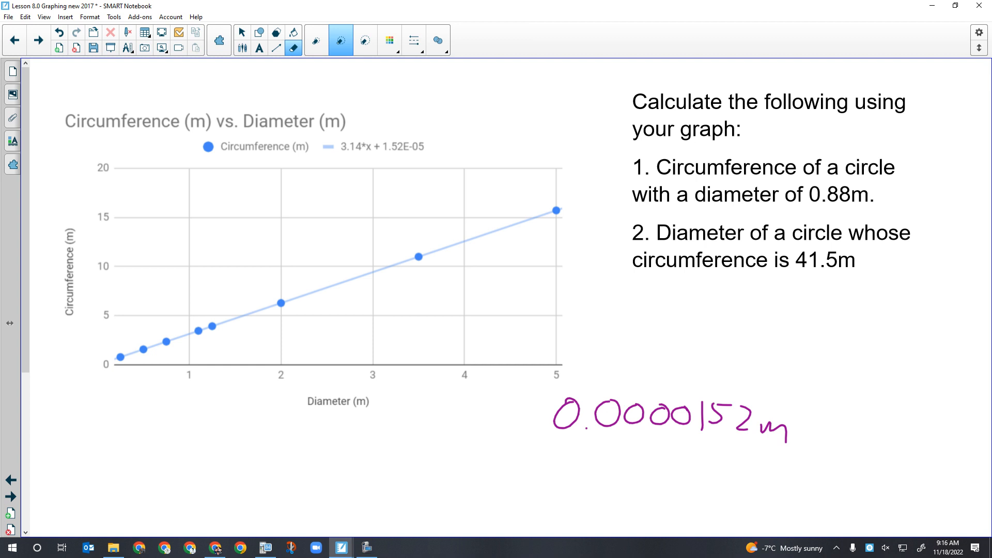
Handwrite y=mx+b above the circumference graph
{"action": "left_click_drag", "start_coordinate": [370, 79], "coordinate": [373, 114]}
{"action": "left_click_drag", "start_coordinate": [400, 84], "coordinate": [415, 85]}
{"action": "mouse_move", "coordinate": [402, 94]}
{"action": "left_mouse_down"}
{"action": "mouse_move", "coordinate": [445, 87]}
{"action": "mouse_move", "coordinate": [472, 95]}
{"action": "left_mouse_up"}
{"action": "mouse_move", "coordinate": [471, 83]}
{"action": "left_mouse_down"}
{"action": "mouse_move", "coordinate": [458, 96]}
{"action": "mouse_move", "coordinate": [489, 91]}
{"action": "left_mouse_up"}
{"action": "left_click_drag", "start_coordinate": [486, 84], "coordinate": [505, 92]}
{"action": "left_click_drag", "start_coordinate": [505, 85], "coordinate": [506, 92]}
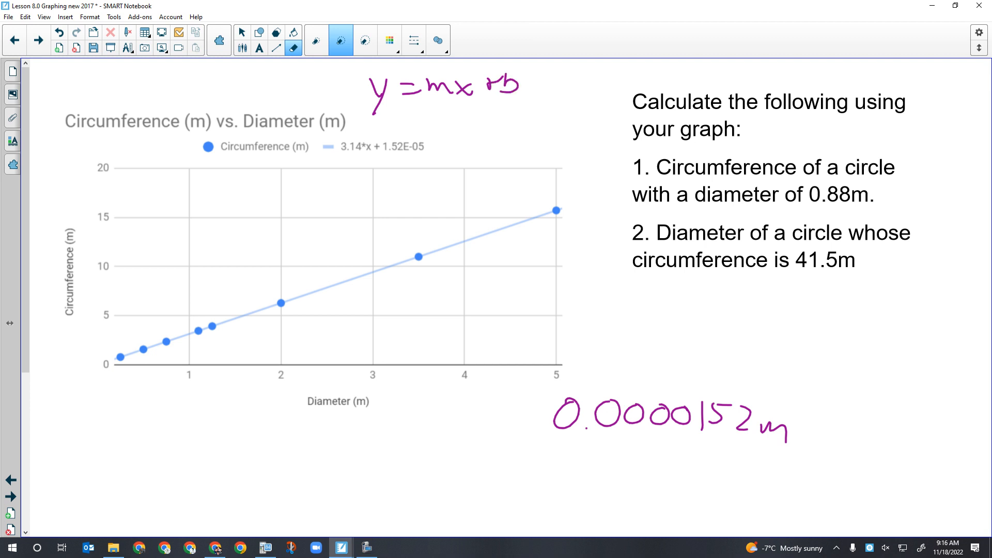
Handwrite =3.14x.88+ beneath the y=mx+b equation
{"action": "mouse_move", "coordinate": [396, 123]}
{"action": "left_mouse_down"}
{"action": "mouse_move", "coordinate": [435, 123]}
{"action": "mouse_move", "coordinate": [427, 135]}
{"action": "left_mouse_up"}
{"action": "left_click", "coordinate": [442, 132]}
{"action": "left_click_drag", "start_coordinate": [451, 111], "coordinate": [450, 130]}
{"action": "mouse_move", "coordinate": [457, 111]}
{"action": "left_mouse_down"}
{"action": "mouse_move", "coordinate": [464, 130]}
{"action": "mouse_move", "coordinate": [481, 129]}
{"action": "left_mouse_up"}
{"action": "left_click_drag", "start_coordinate": [481, 119], "coordinate": [469, 130]}
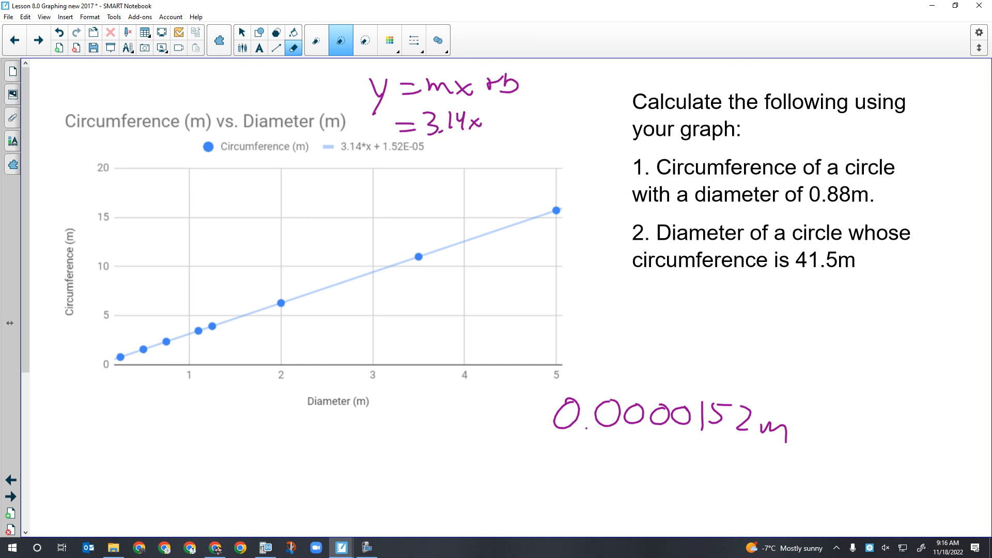
{"action": "left_click", "coordinate": [494, 130]}
{"action": "mouse_move", "coordinate": [513, 113]}
{"action": "left_mouse_down"}
{"action": "mouse_move", "coordinate": [504, 123]}
{"action": "mouse_move", "coordinate": [513, 115]}
{"action": "mouse_move", "coordinate": [525, 131]}
{"action": "mouse_move", "coordinate": [554, 127]}
{"action": "left_mouse_up"}
{"action": "left_click_drag", "start_coordinate": [547, 122], "coordinate": [566, 119]}
Handwrite x=(y−b)/m = 41.5/π below question 2
{"action": "mouse_move", "coordinate": [602, 309]}
{"action": "left_mouse_down"}
{"action": "mouse_move", "coordinate": [620, 331]}
{"action": "mouse_move", "coordinate": [602, 334]}
{"action": "mouse_move", "coordinate": [647, 314]}
{"action": "left_mouse_up"}
{"action": "left_click_drag", "start_coordinate": [634, 321], "coordinate": [670, 305]}
{"action": "mouse_move", "coordinate": [678, 293]}
{"action": "left_mouse_down"}
{"action": "mouse_move", "coordinate": [665, 317]}
{"action": "mouse_move", "coordinate": [703, 298]}
{"action": "left_mouse_up"}
{"action": "mouse_move", "coordinate": [709, 287]}
{"action": "left_mouse_down"}
{"action": "mouse_move", "coordinate": [704, 309]}
{"action": "mouse_move", "coordinate": [719, 317]}
{"action": "mouse_move", "coordinate": [686, 345]}
{"action": "mouse_move", "coordinate": [710, 342]}
{"action": "mouse_move", "coordinate": [741, 313]}
{"action": "left_mouse_up"}
{"action": "left_click_drag", "start_coordinate": [727, 325], "coordinate": [741, 323]}
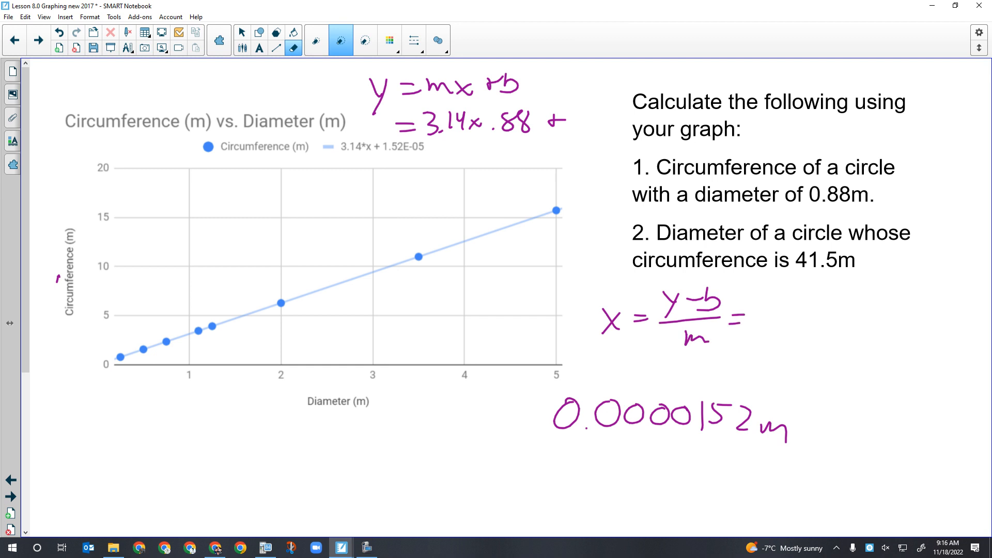
{"action": "mouse_move", "coordinate": [768, 285]}
{"action": "left_mouse_down"}
{"action": "mouse_move", "coordinate": [785, 297]}
{"action": "mouse_move", "coordinate": [779, 309]}
{"action": "mouse_move", "coordinate": [816, 306]}
{"action": "left_mouse_up"}
{"action": "left_click", "coordinate": [804, 302]}
{"action": "left_click_drag", "start_coordinate": [819, 291], "coordinate": [835, 289]}
{"action": "left_click_drag", "start_coordinate": [759, 321], "coordinate": [846, 317]}
{"action": "left_click_drag", "start_coordinate": [788, 331], "coordinate": [791, 349]}
{"action": "mouse_move", "coordinate": [802, 330]}
{"action": "left_mouse_down"}
{"action": "mouse_move", "coordinate": [804, 349]}
{"action": "mouse_move", "coordinate": [817, 329]}
{"action": "left_mouse_up"}
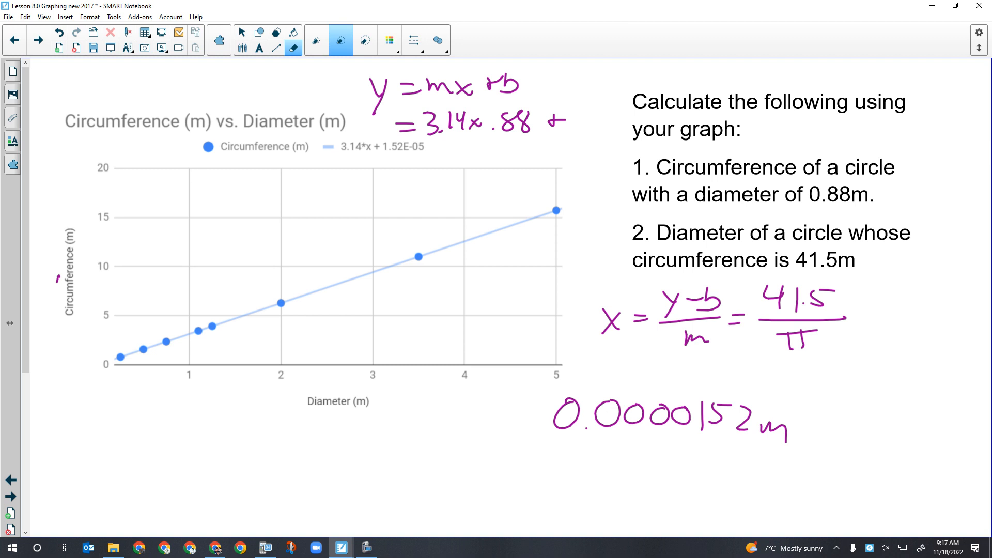
Insert a chart from the Rubber Band data in A1:B8
{"action": "left_click", "coordinate": [38, 40]}
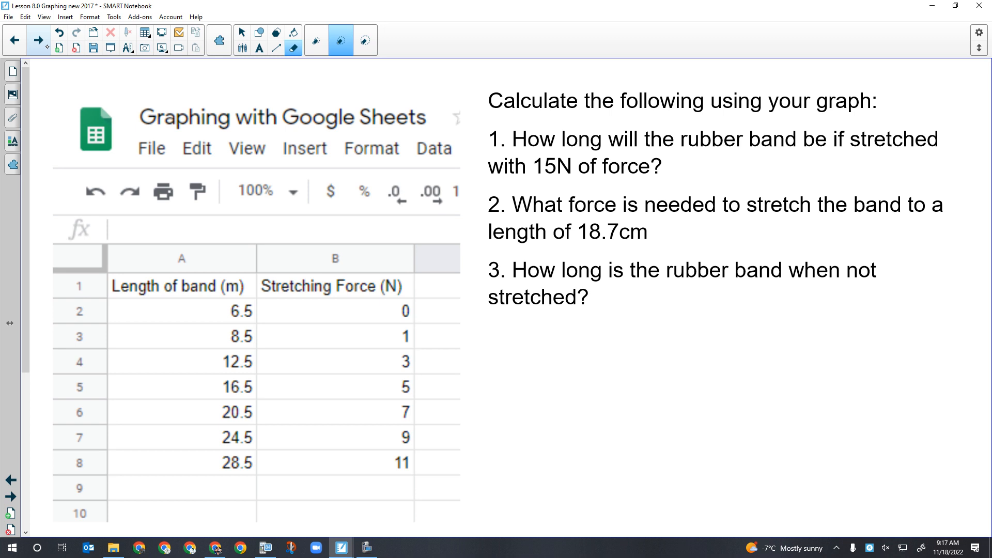
{"action": "left_click", "coordinate": [216, 549]}
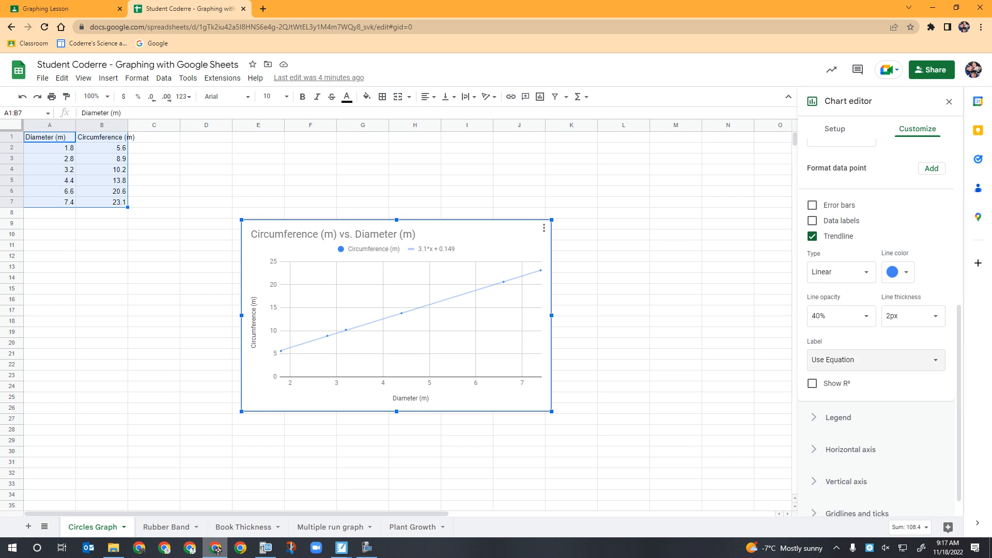
{"action": "left_click", "coordinate": [165, 527]}
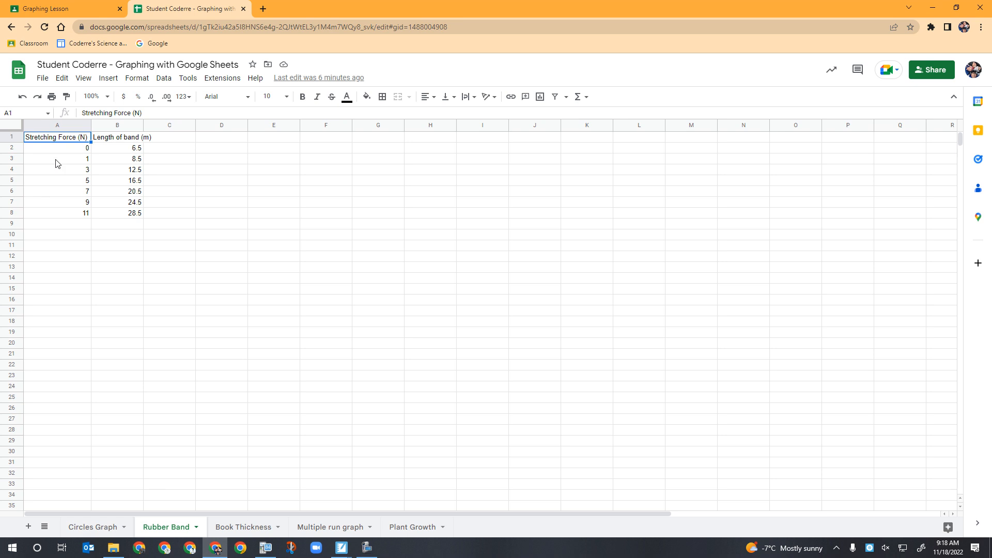
{"action": "left_click_drag", "start_coordinate": [59, 139], "coordinate": [116, 208]}
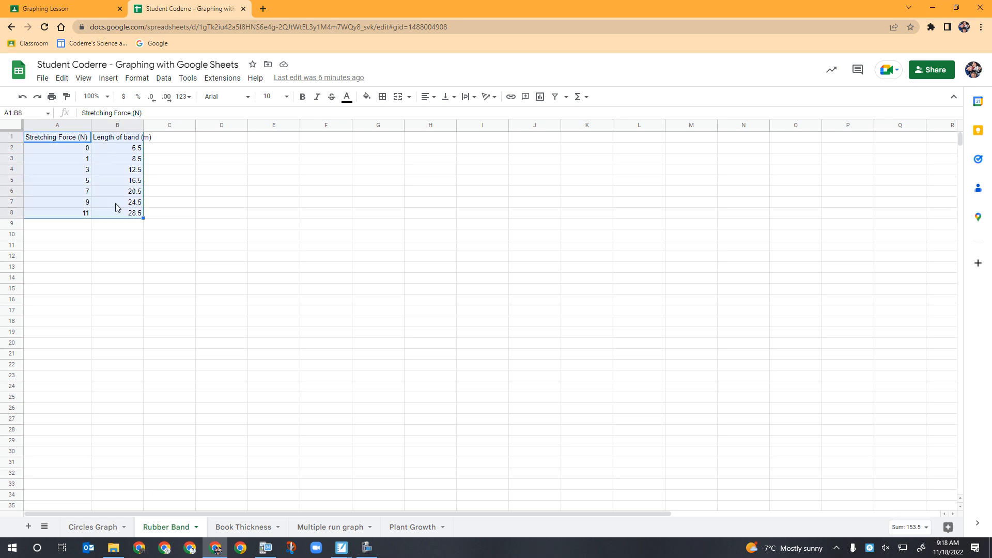
{"action": "left_click", "coordinate": [108, 78]}
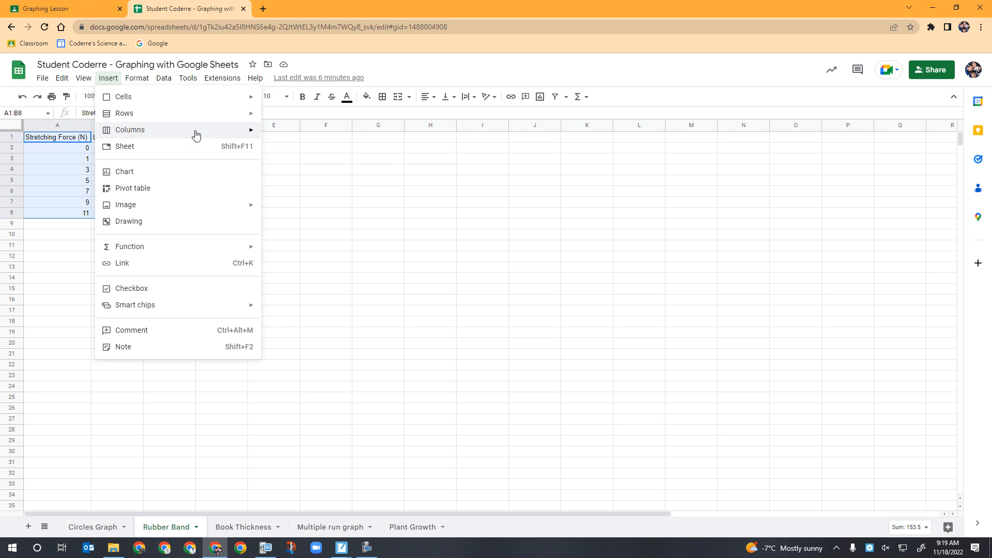
{"action": "left_click", "coordinate": [181, 171]}
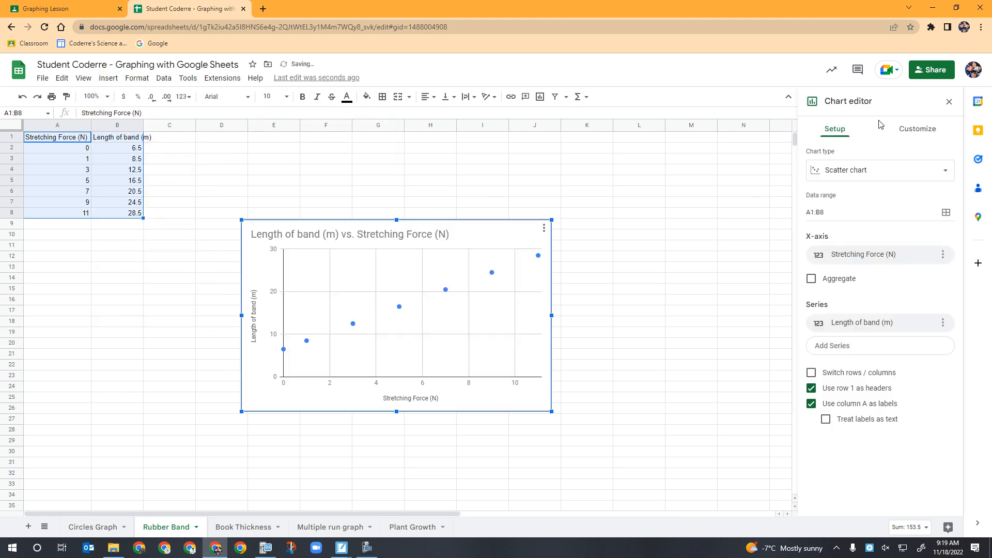
Set the rubber band chart's series point size to 2px
{"action": "left_click", "coordinate": [910, 132]}
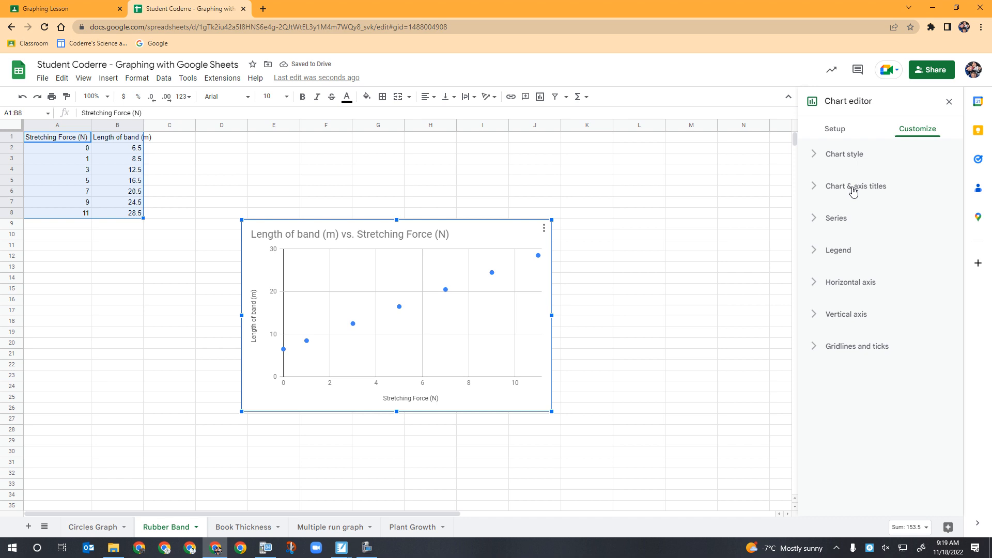
{"action": "left_click", "coordinate": [824, 219]}
{"action": "scroll", "coordinate": [857, 282], "scroll_direction": "down", "scroll_amount": 2}
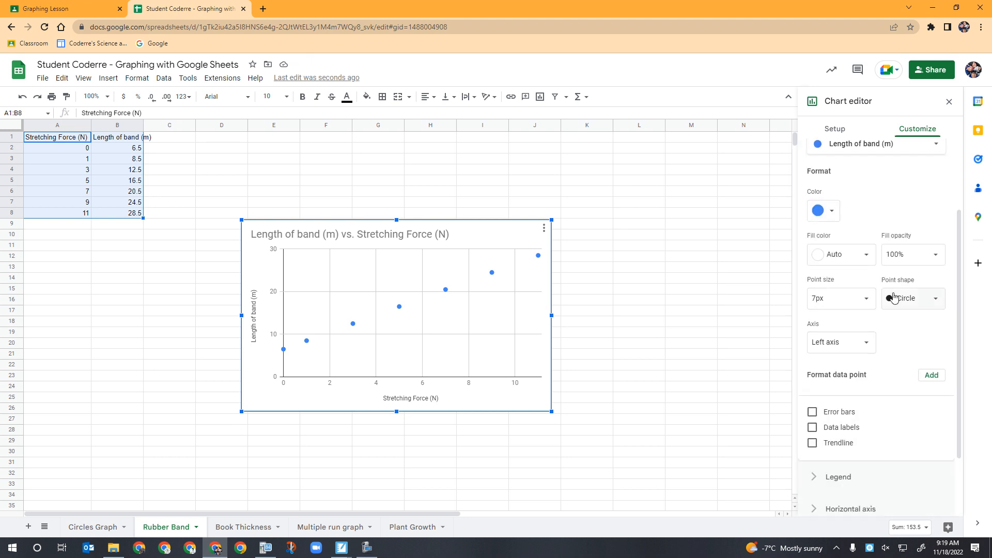
{"action": "left_click", "coordinate": [851, 299]}
{"action": "left_click", "coordinate": [836, 339]}
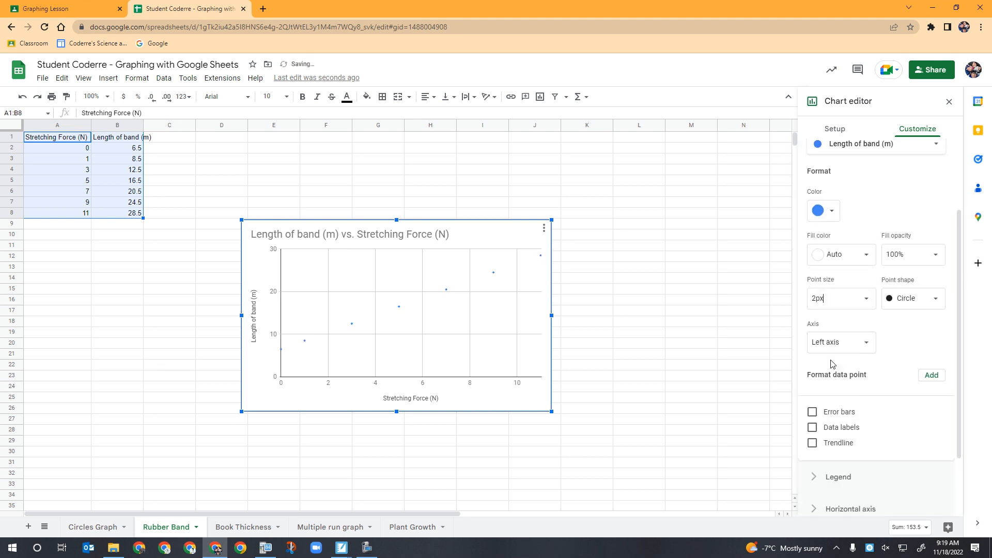
Add a trendline to the rubber band series and label it with its equation
{"action": "left_click", "coordinate": [813, 443]}
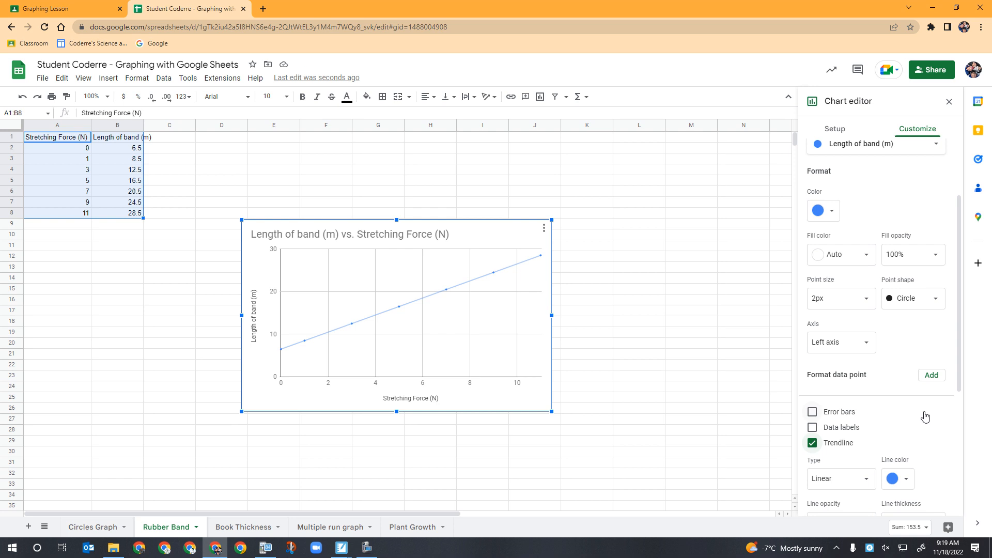
{"action": "scroll", "coordinate": [925, 414], "scroll_direction": "down", "scroll_amount": 2}
{"action": "left_click", "coordinate": [890, 469]}
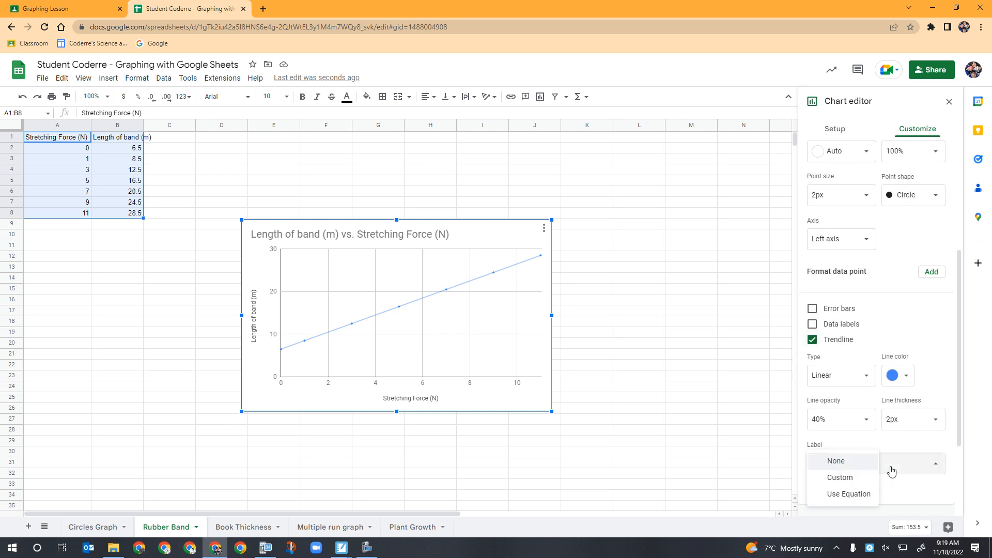
{"action": "left_click", "coordinate": [858, 493]}
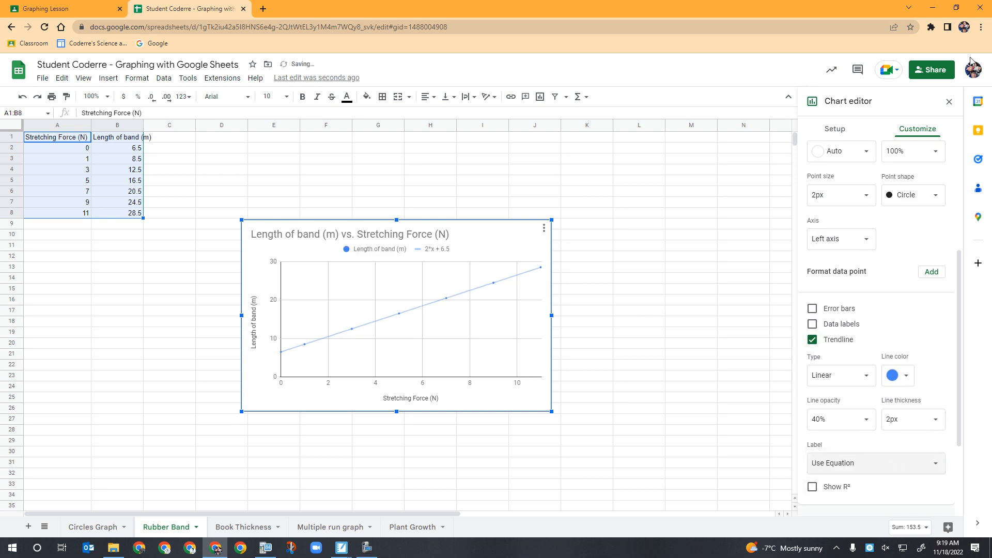
Close the chart editor and return to the lesson notebook
{"action": "left_click", "coordinate": [951, 105]}
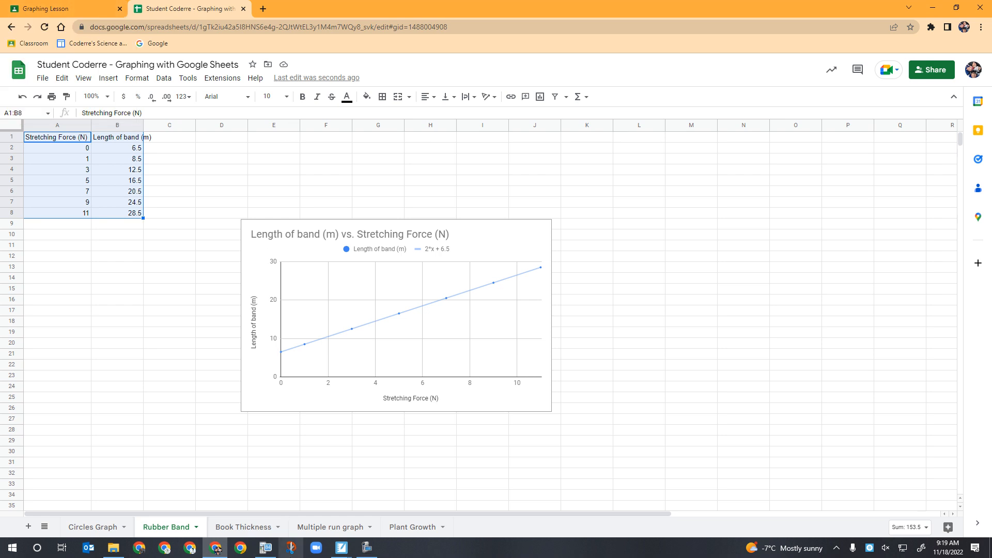
{"action": "mouse_move", "coordinate": [339, 552]}
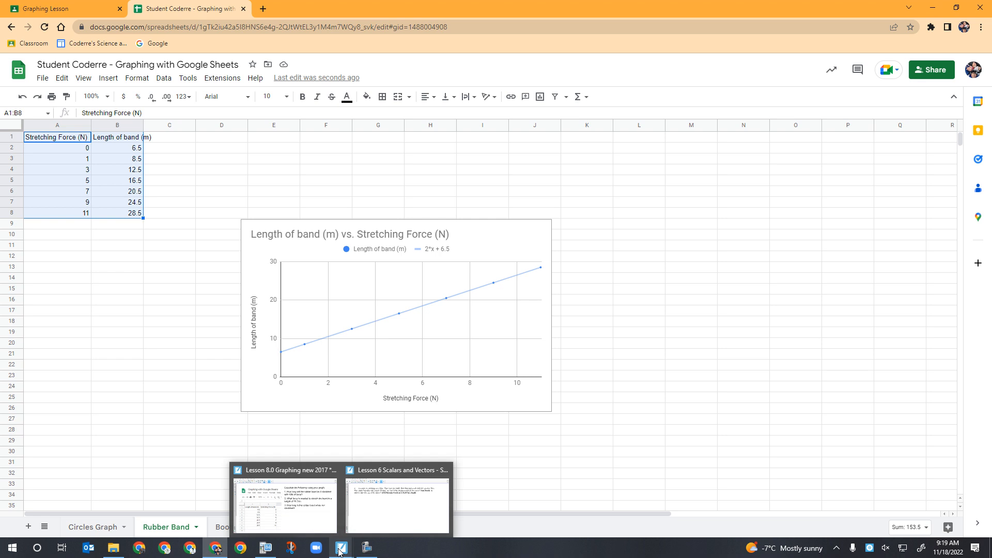
{"action": "left_click", "coordinate": [322, 525]}
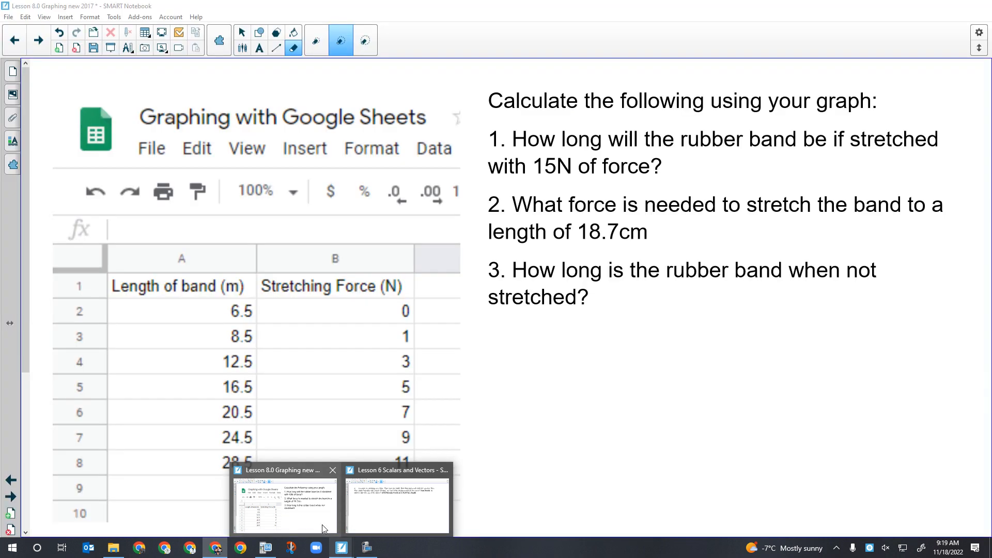